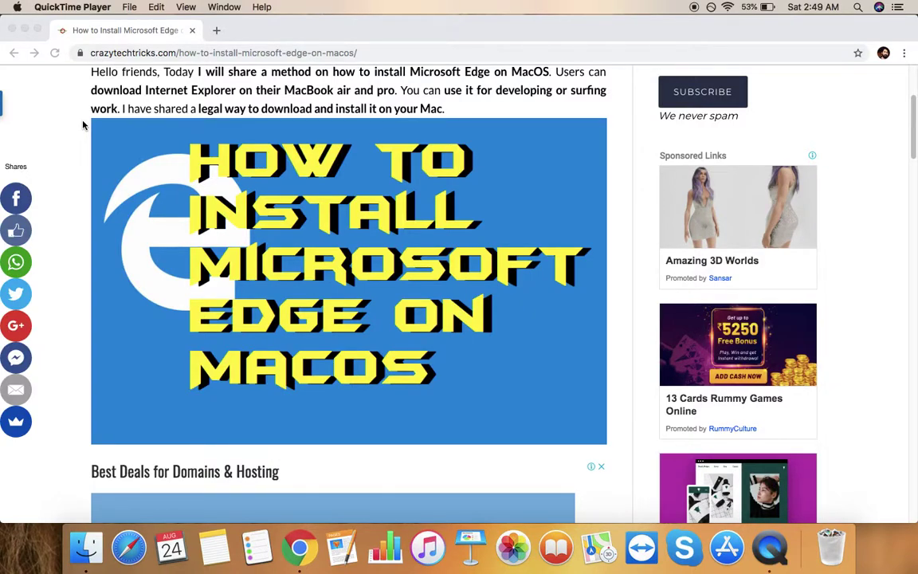
Go through the article on installing Microsoft Edge on MacOS and open the Microsoft Edge Insider site in a new tab.
scroll(83, 125, "up", 5)
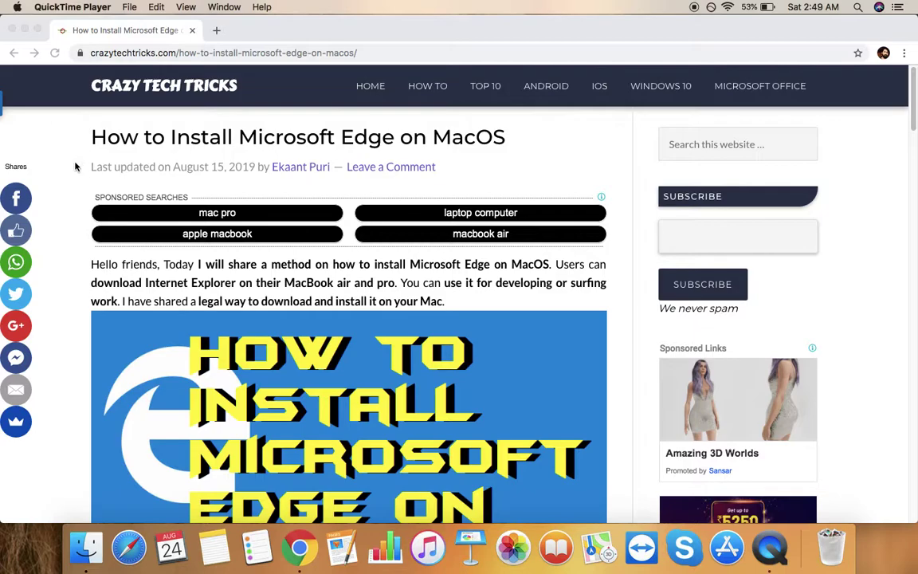
scroll(75, 165, "down", 1)
scroll(75, 166, "down", 1)
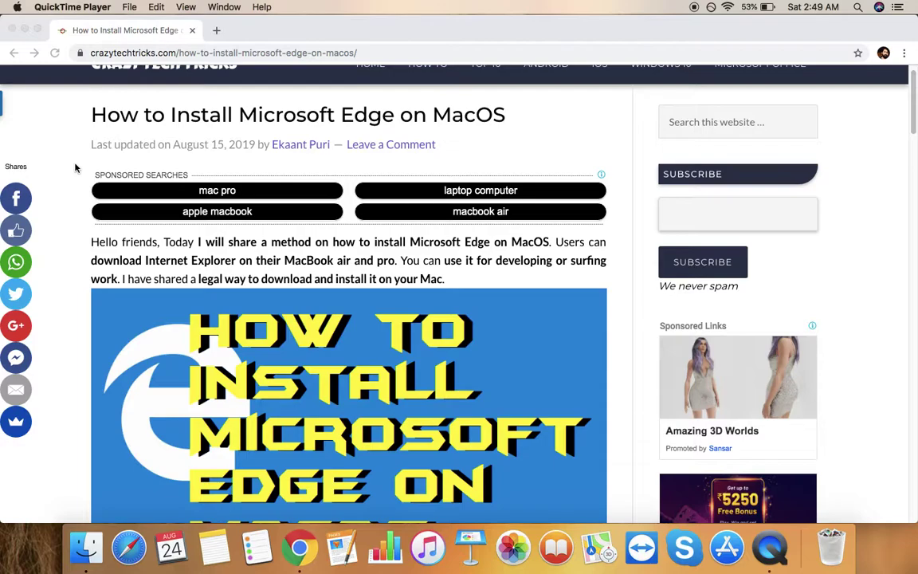
scroll(63, 215, "down", 10)
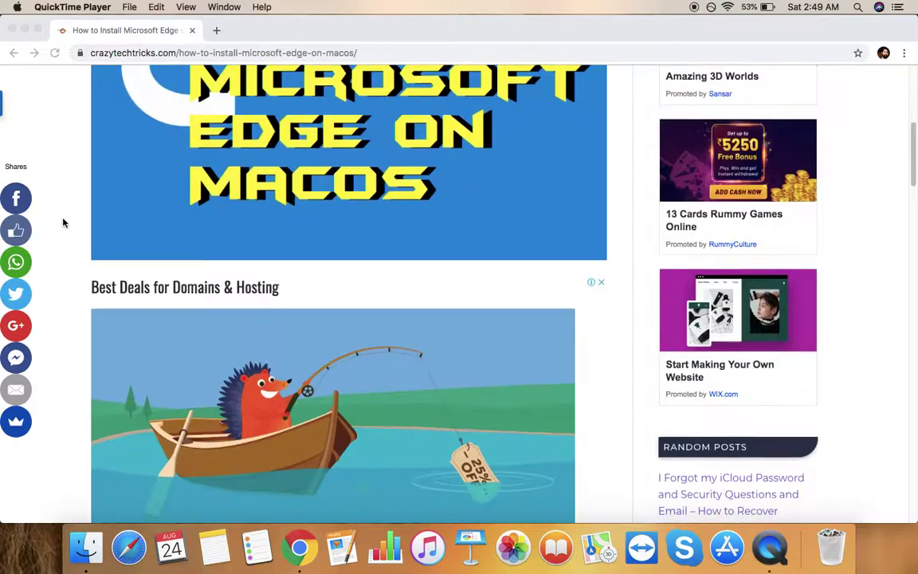
scroll(121, 230, "down", 12)
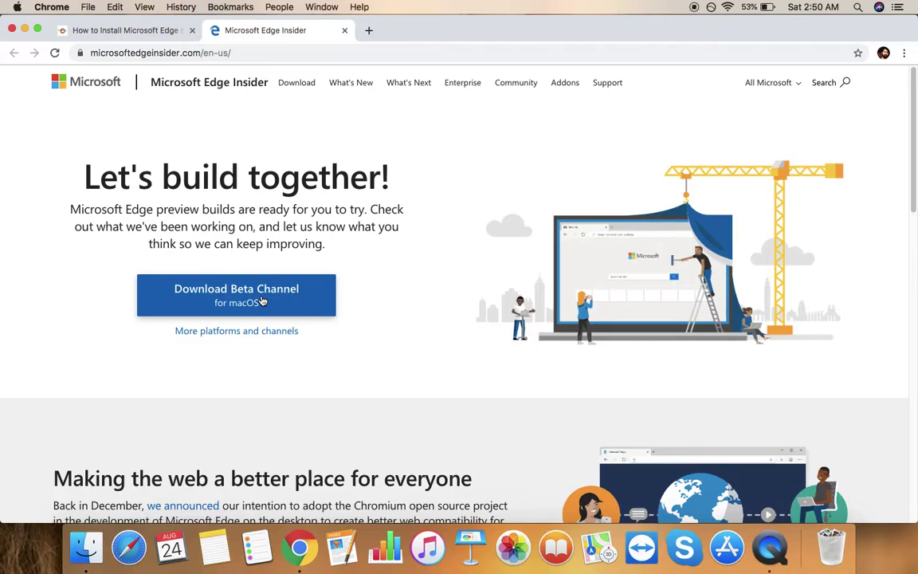
Download the Microsoft Edge Beta Channel for macOS, accepting the license terms, and close the download dialog.
left_click(261, 301)
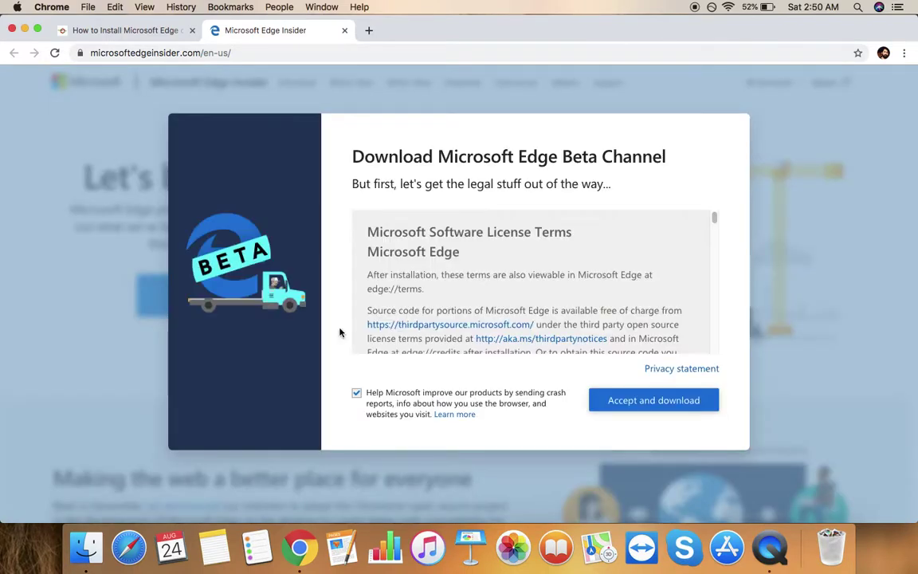
left_click(646, 408)
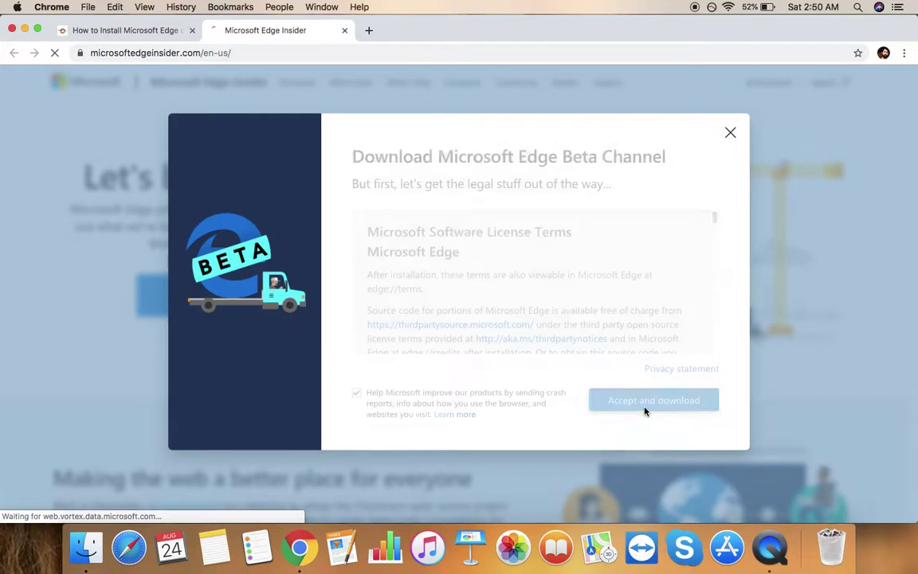
left_click(395, 292)
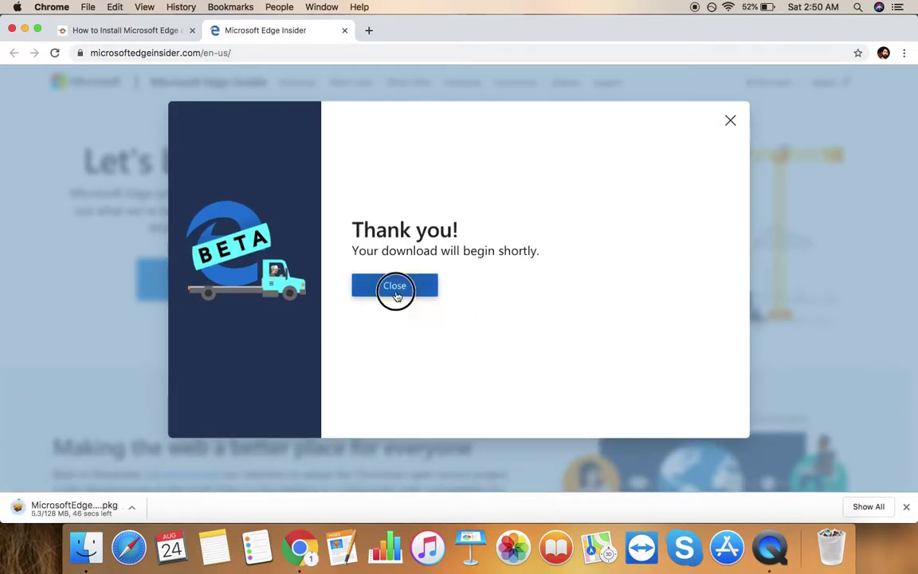
Look through the Microsoft Edge Insider page and the Microsoft home page, and return to the Insider page.
scroll(401, 327, "down", 10)
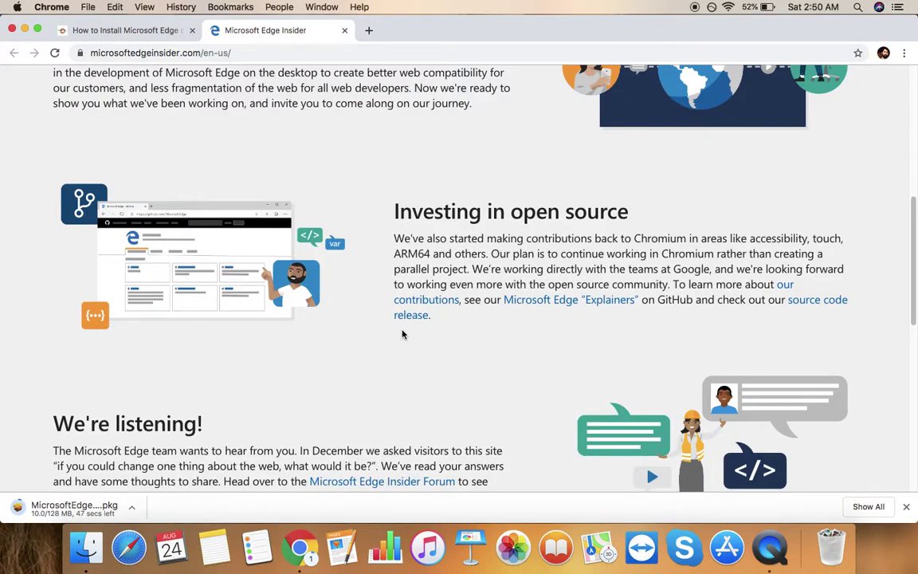
scroll(402, 334, "down", 1)
scroll(403, 334, "down", 2)
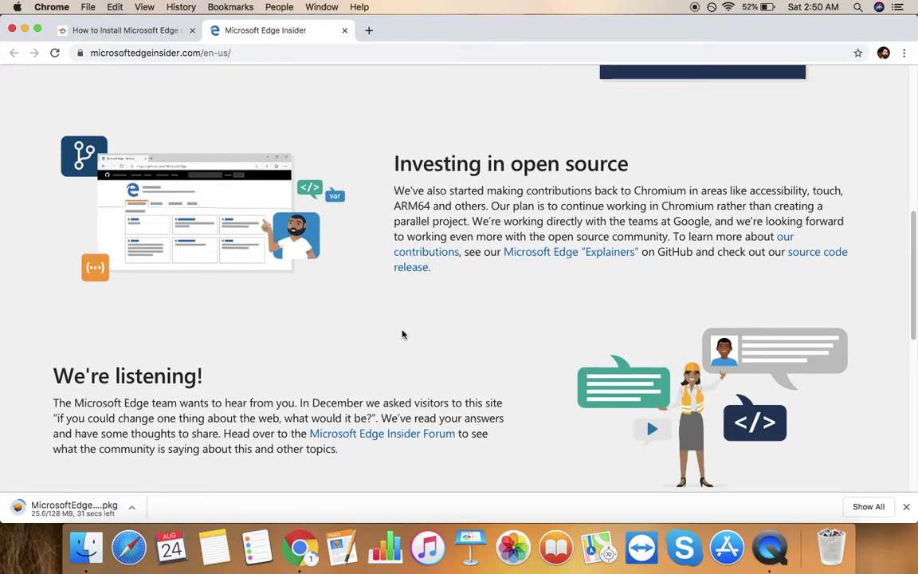
scroll(402, 334, "down", 10)
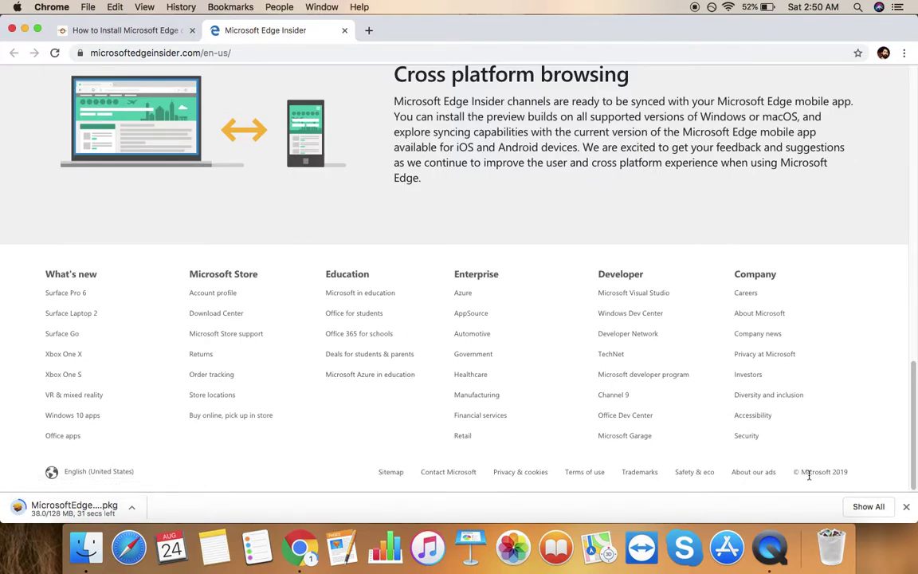
scroll(773, 463, "up", 20)
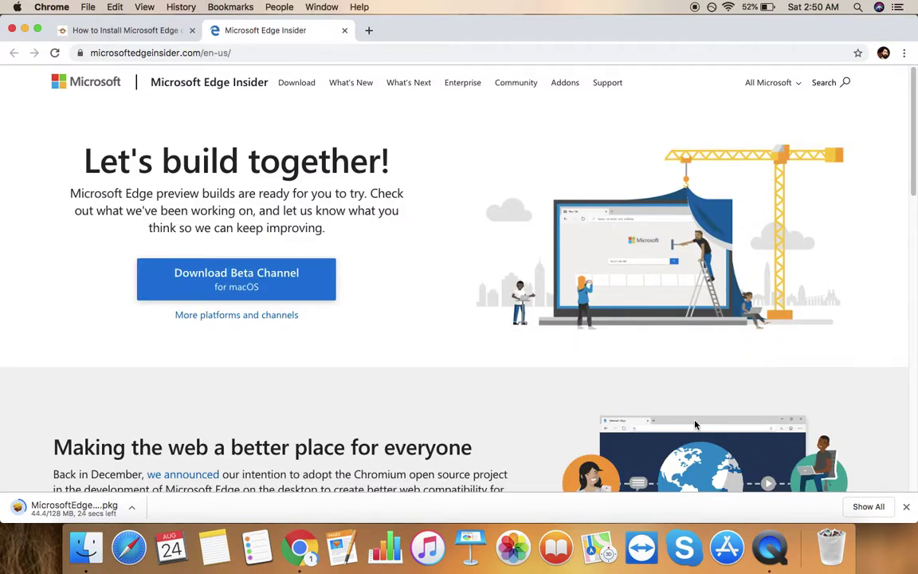
left_click(56, 81)
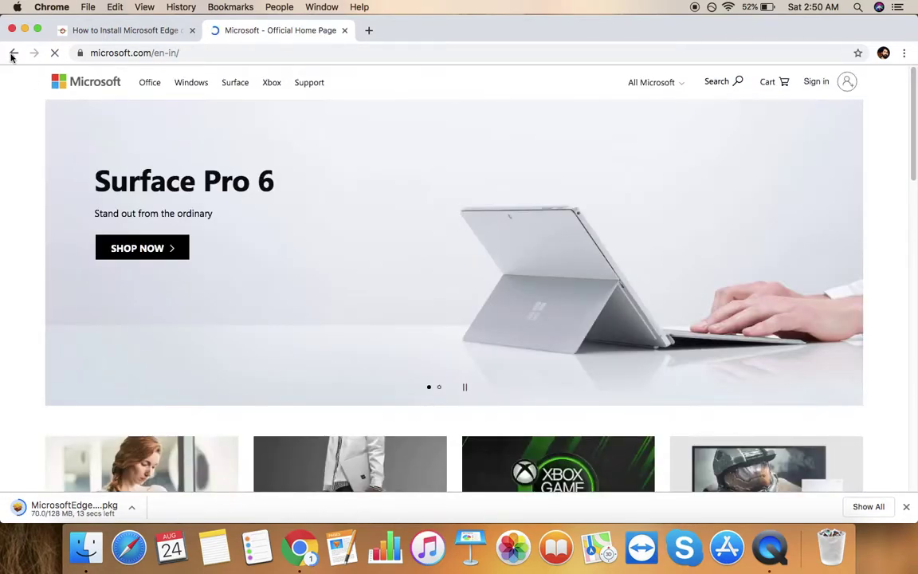
left_click(12, 53)
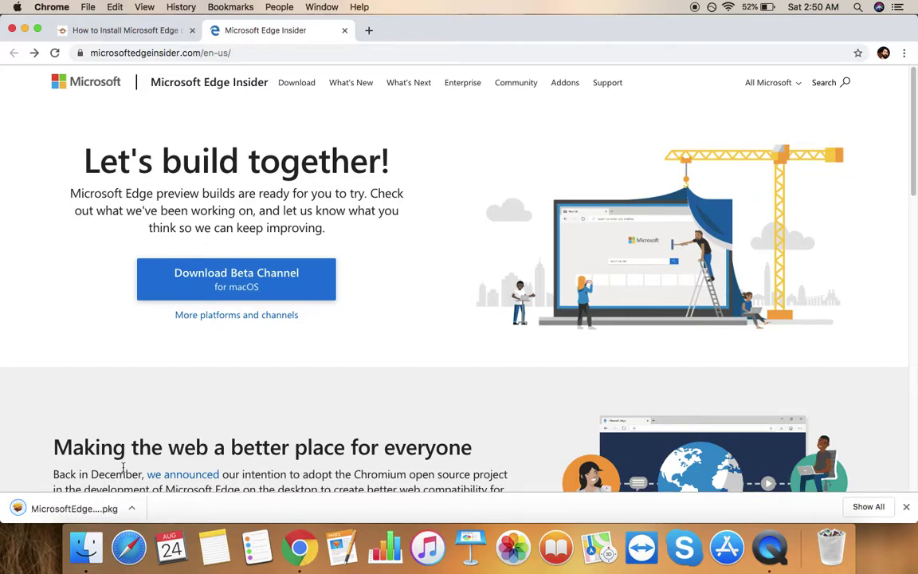
Install Microsoft Edge Beta from the downloaded package, entering the account password to authorise it, and keep the installer package on closing.
left_click(90, 514)
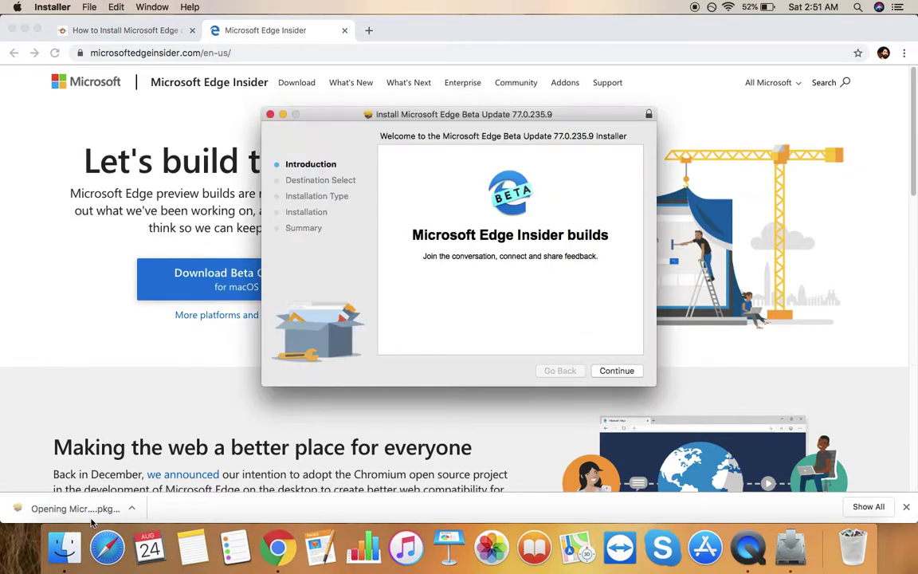
left_click(615, 371)
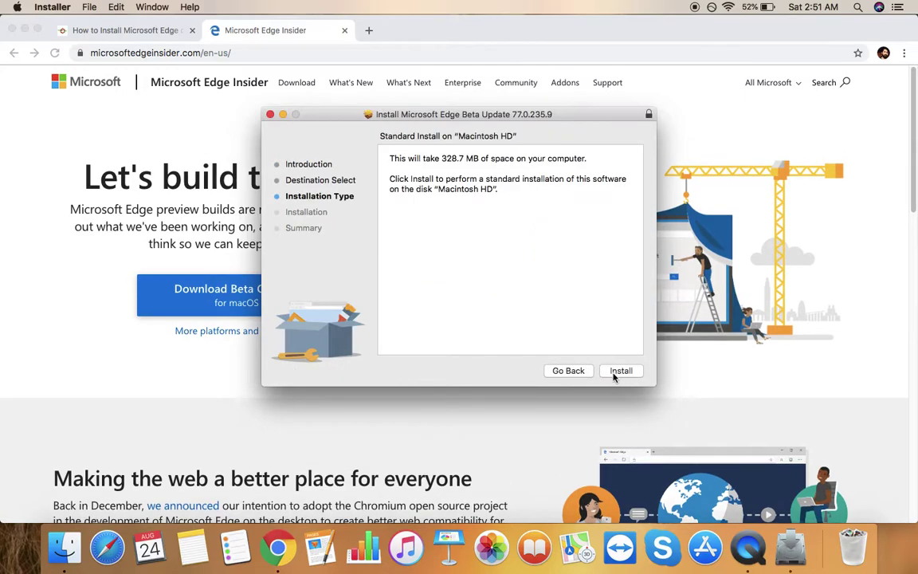
left_click(614, 374)
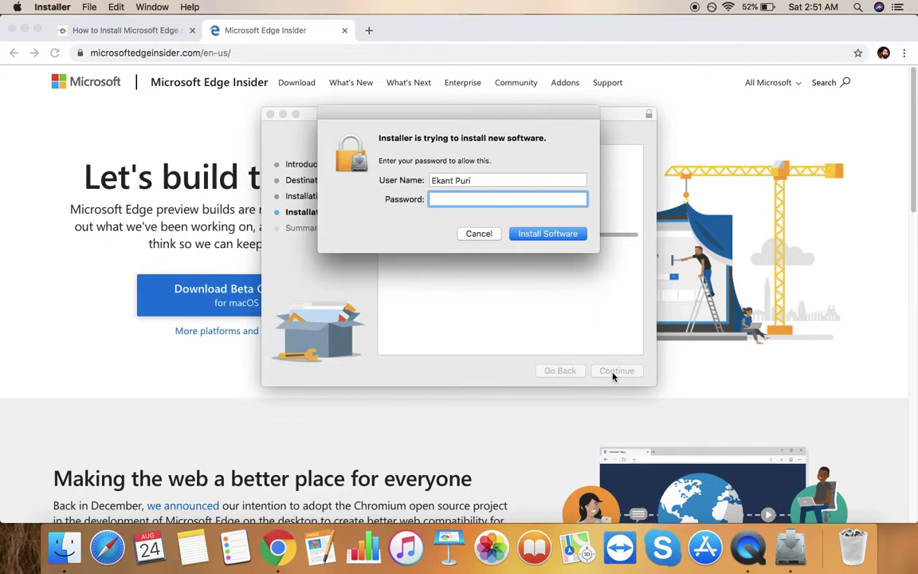
type("•••••••••••••")
key("Return")
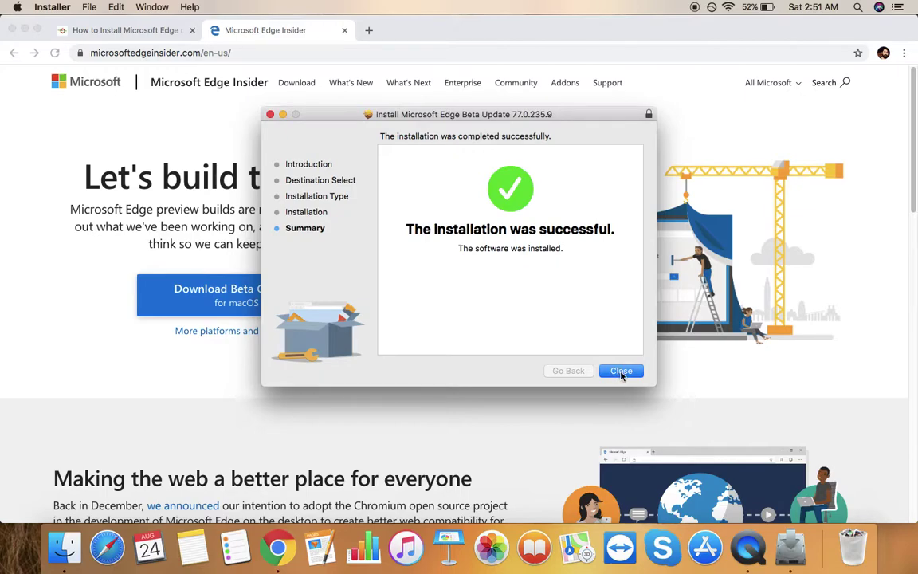
left_click(622, 373)
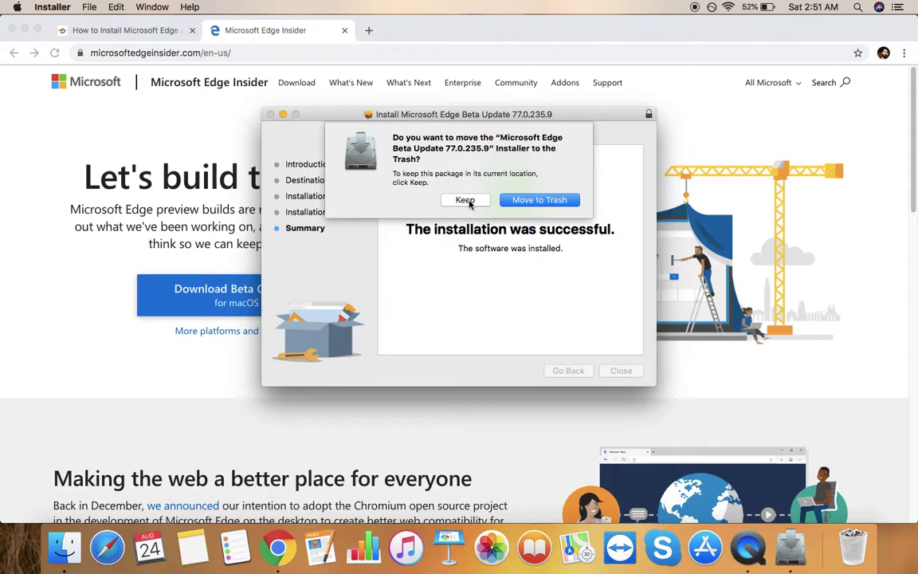
left_click(467, 200)
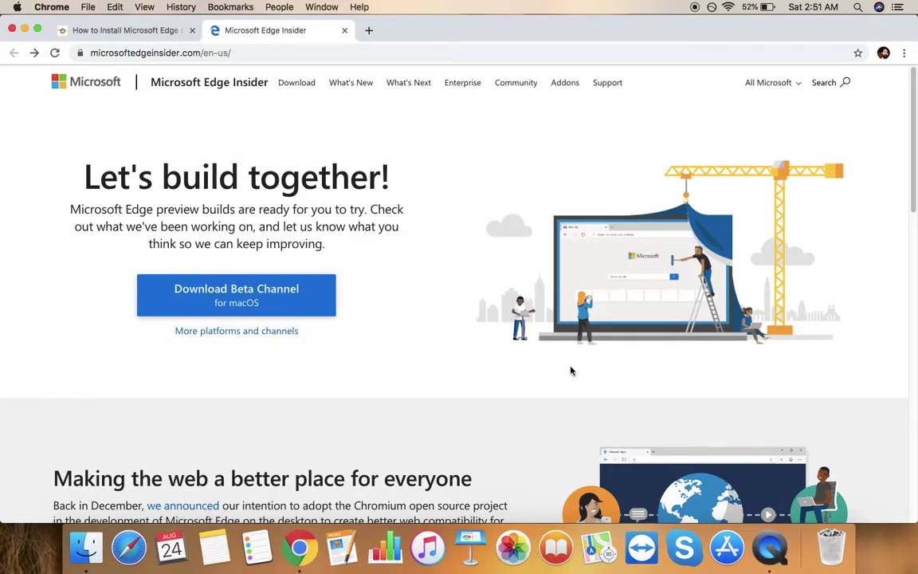
Complete the Edge Beta first-run setup with the Google Chrome data, skipping password and payment import and using the Inspirational new-tab look.
left_click(793, 563)
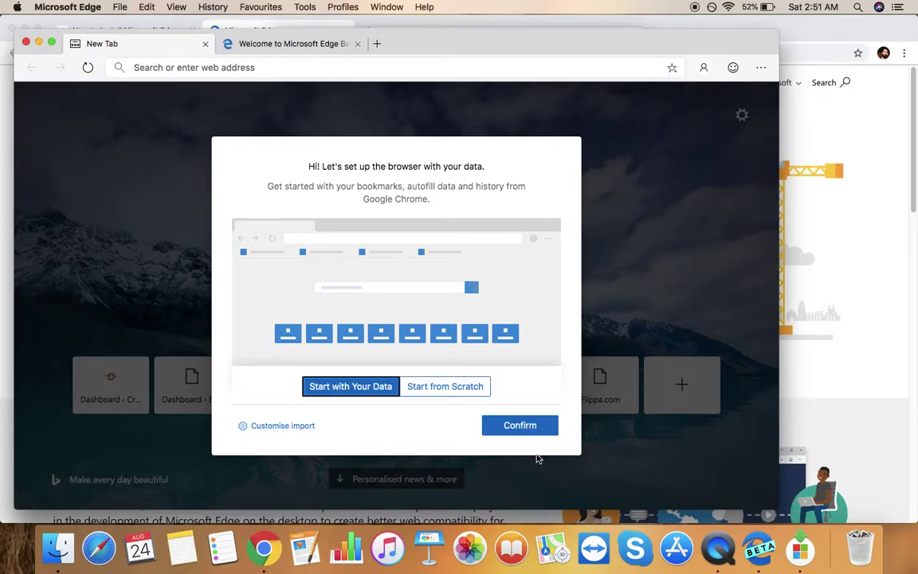
left_click(518, 427)
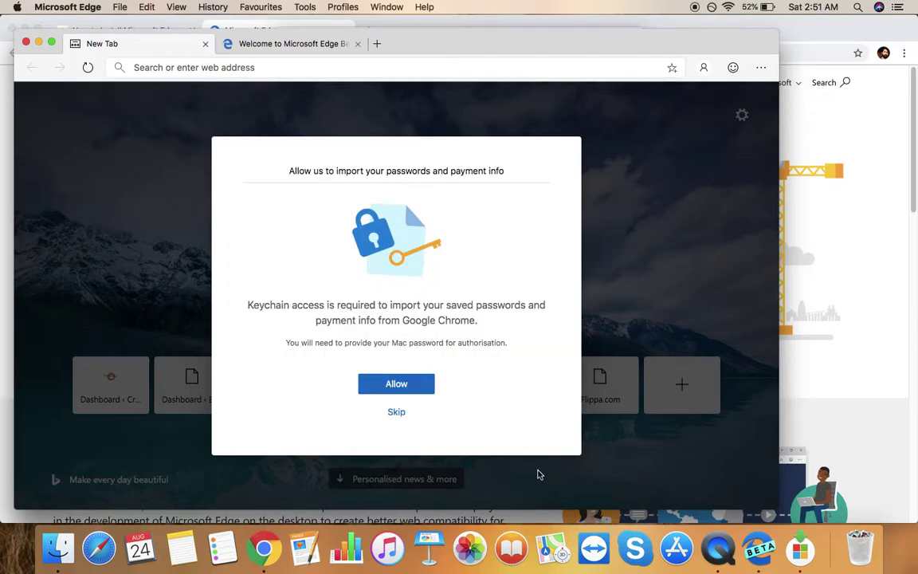
left_click(396, 412)
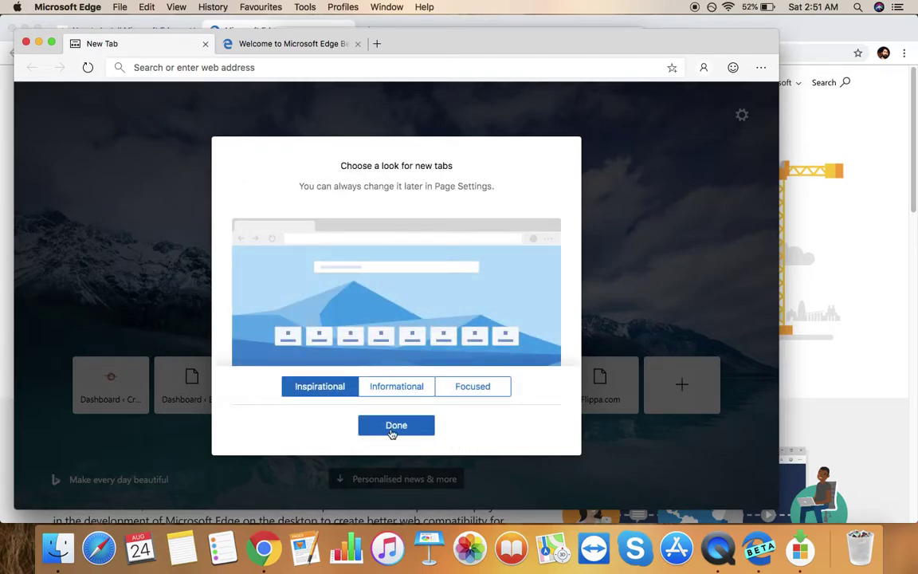
left_click(389, 430)
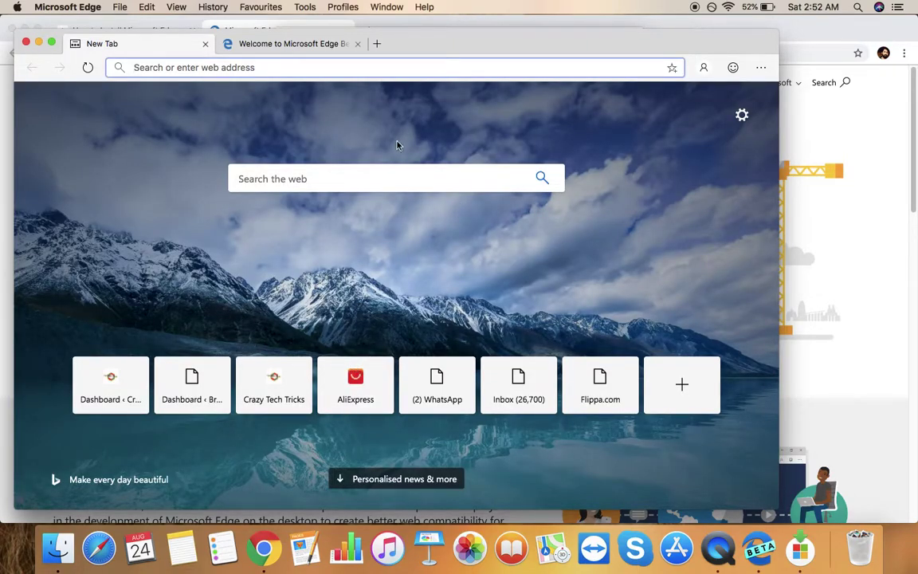
Make the Edge window full screen, load crazytechtricks.com, and allow the site's notifications.
left_click(52, 42)
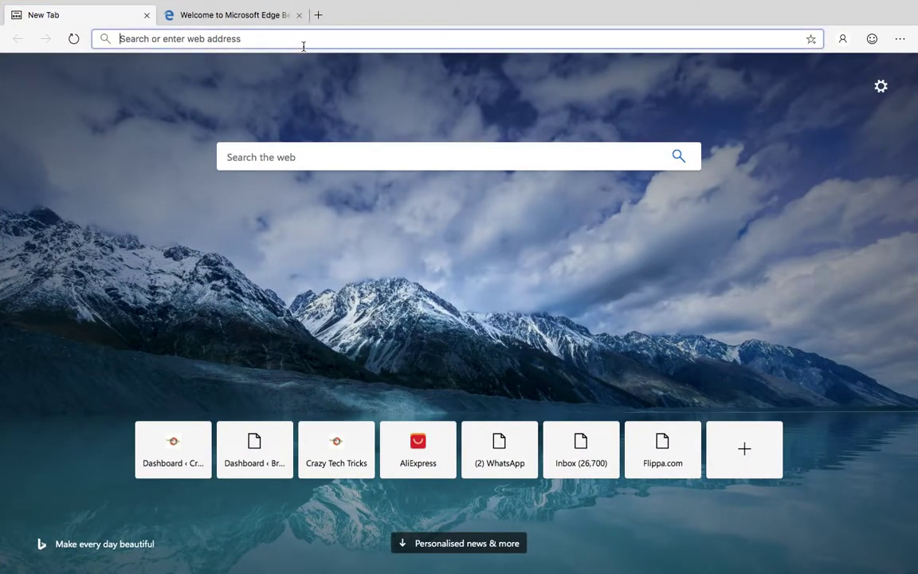
type("cra")
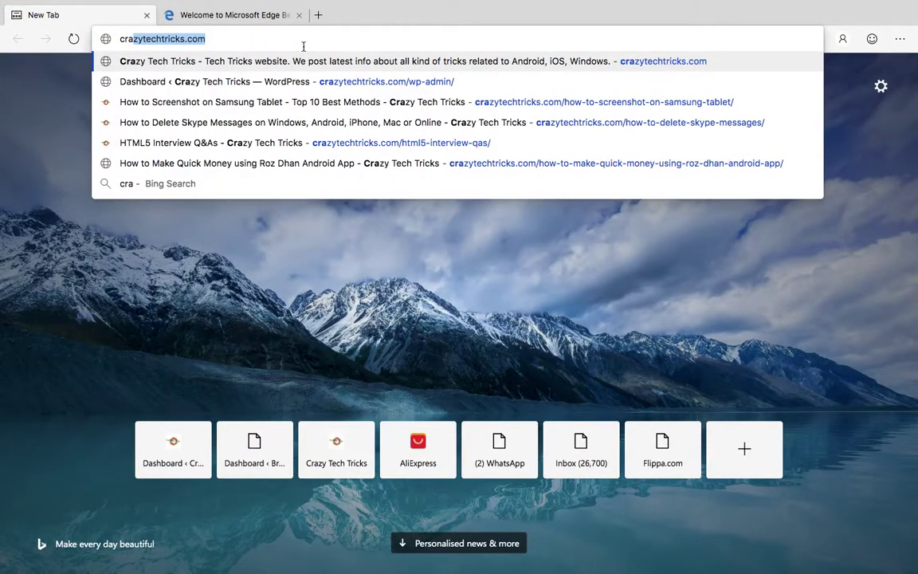
key("Return")
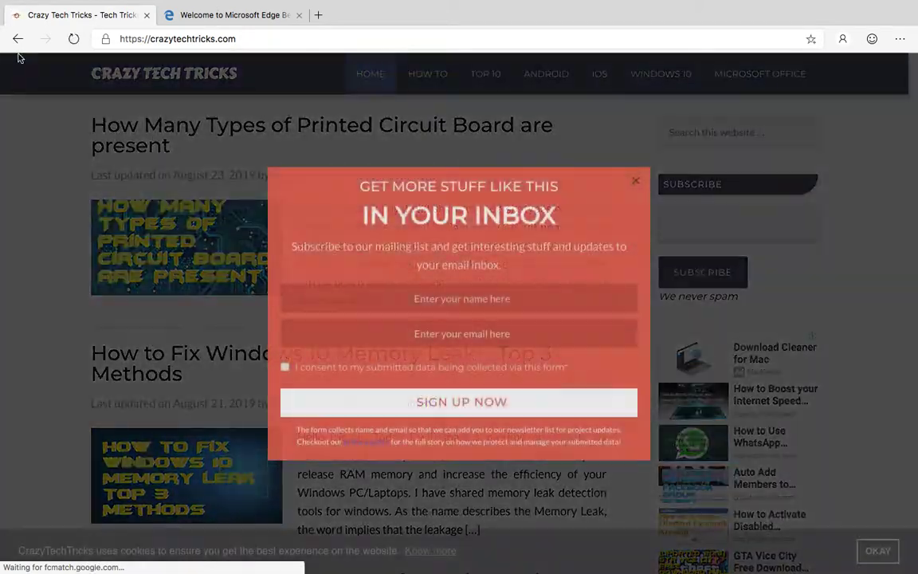
left_click(600, 148)
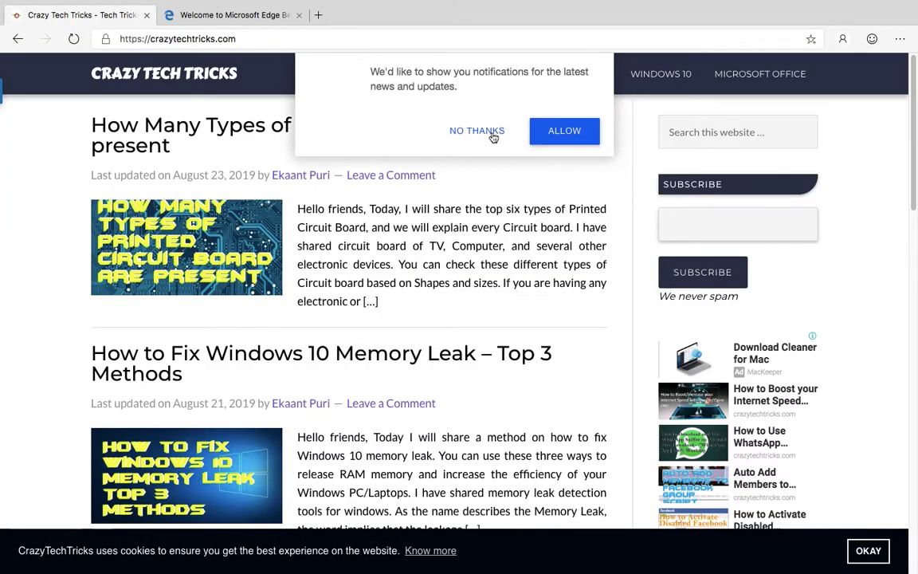
left_click(550, 131)
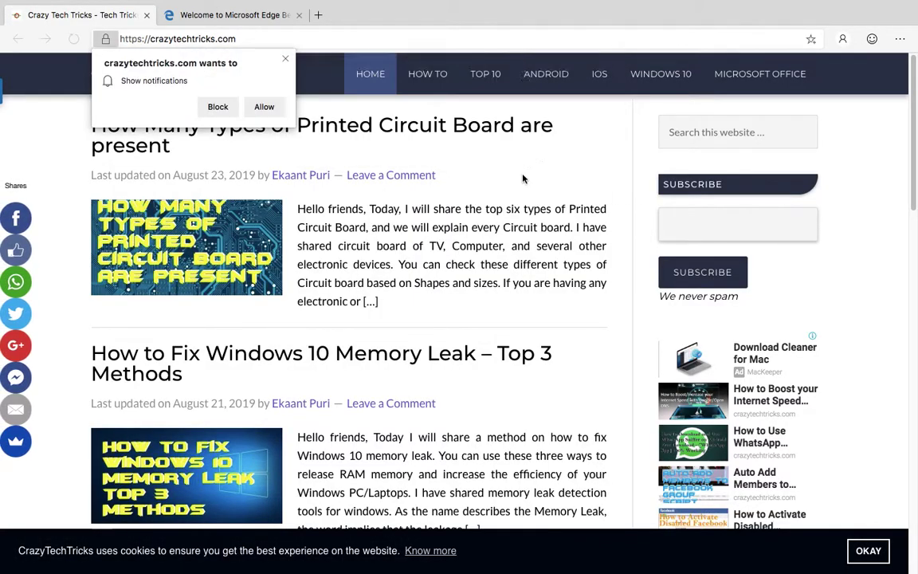
left_click(260, 106)
scroll(399, 257, "down", 10)
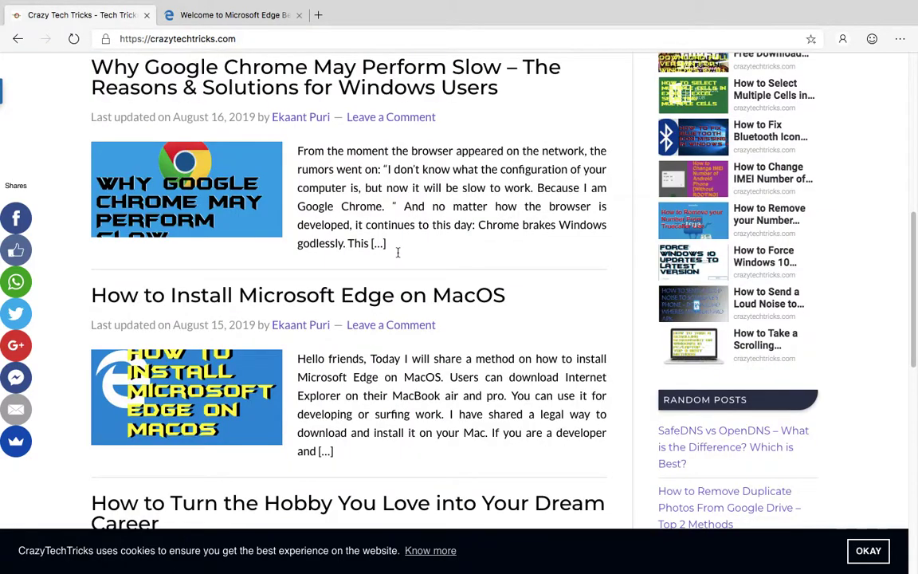
scroll(398, 257, "down", 6)
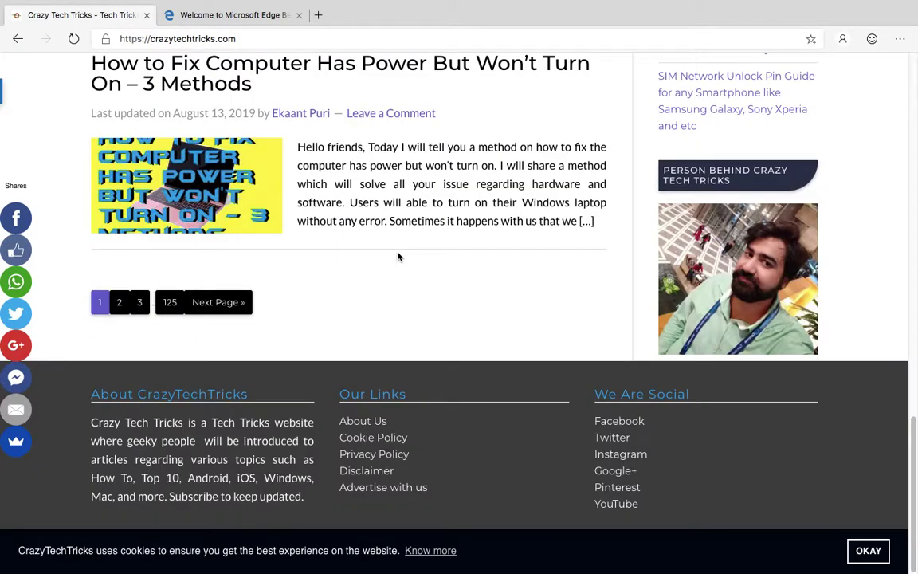
Take the Edge window out of full screen.
mouse_move(489, 1)
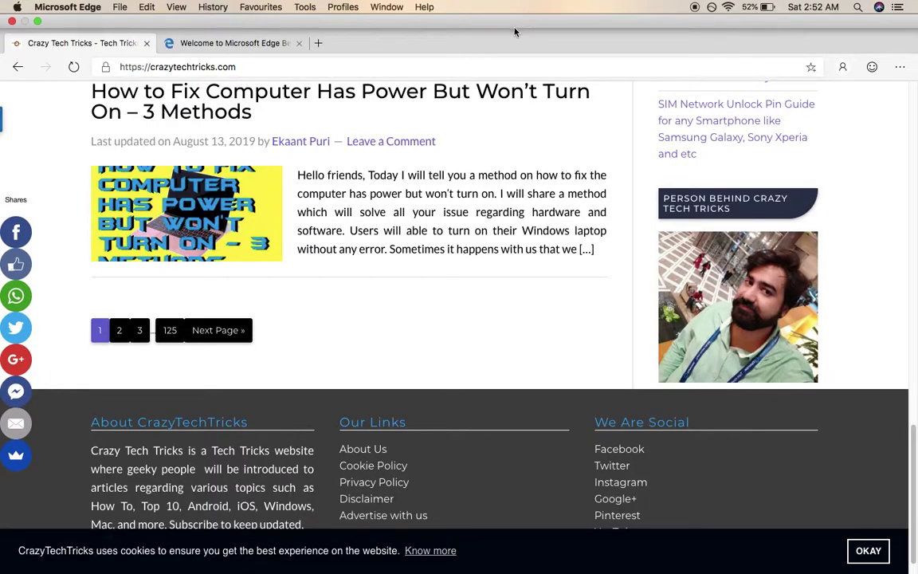
left_click_drag(515, 32, 521, 53)
left_click(38, 22)
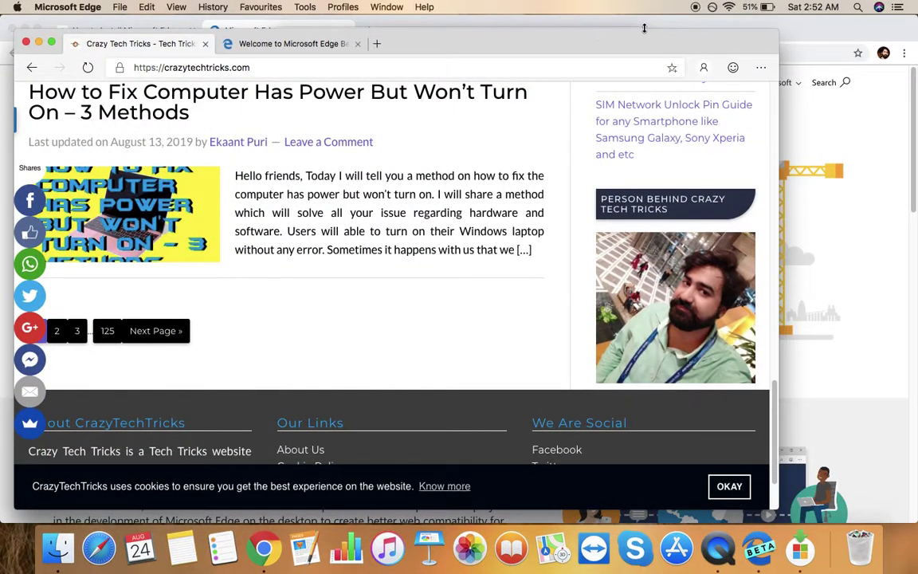
Move the Edge window aside to uncover and dismiss the Microsoft AutoUpdate window, and reposition the Edge window over Chrome.
left_click_drag(621, 46, 648, 93)
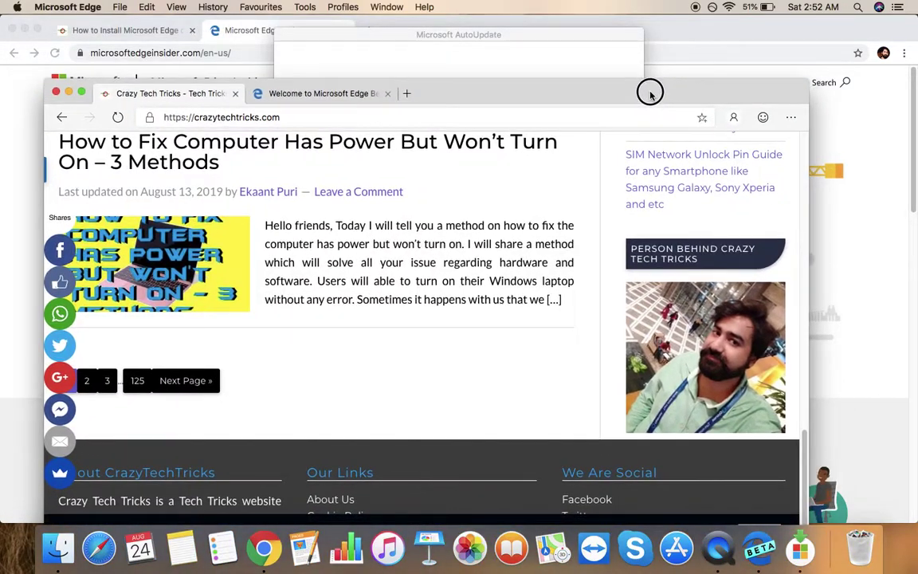
left_click(462, 37)
left_click(460, 389)
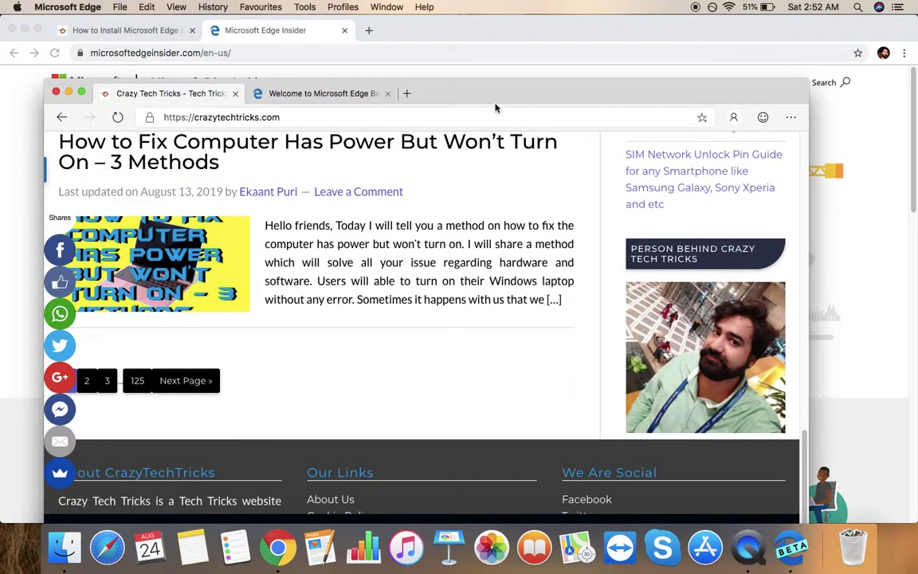
left_click_drag(496, 102, 457, 110)
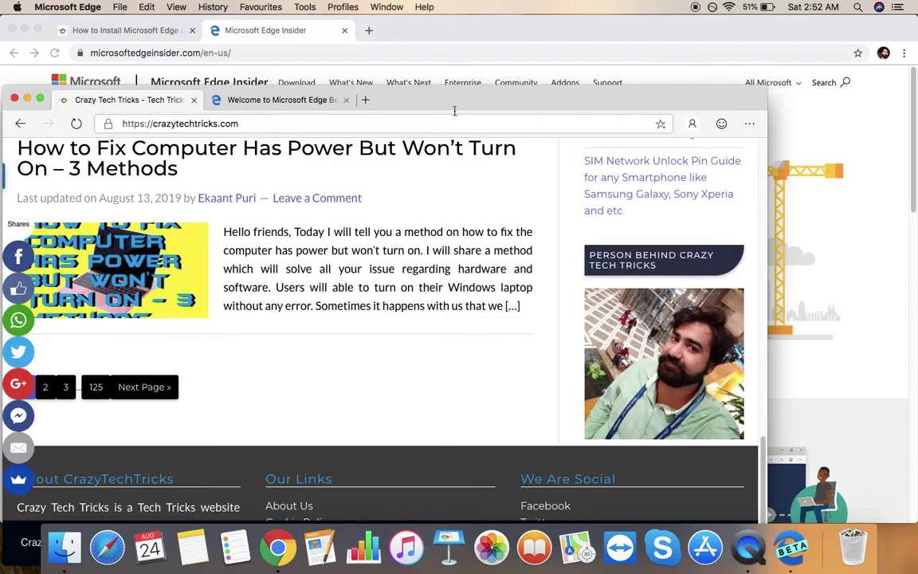
Examine the Crazy Tech Tricks home page with the Edge window in full screen, and return the window to its normal size.
left_click(40, 99)
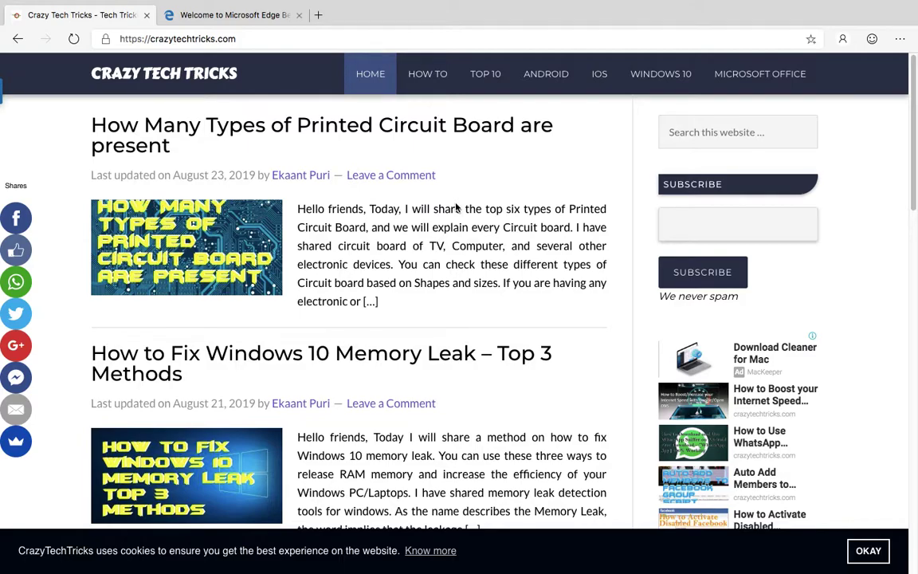
scroll(456, 208, "down", 3)
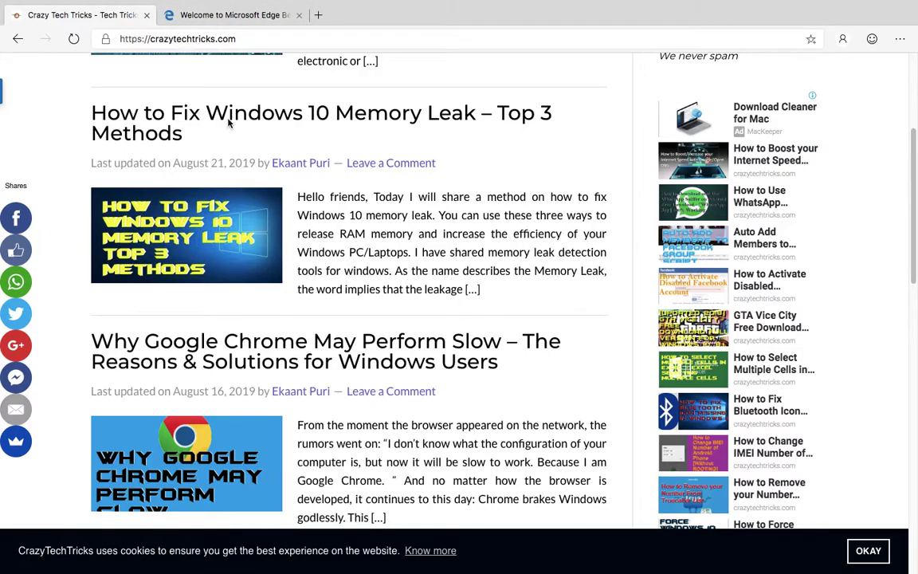
scroll(307, 185, "down", 10)
scroll(455, 322, "up", 15)
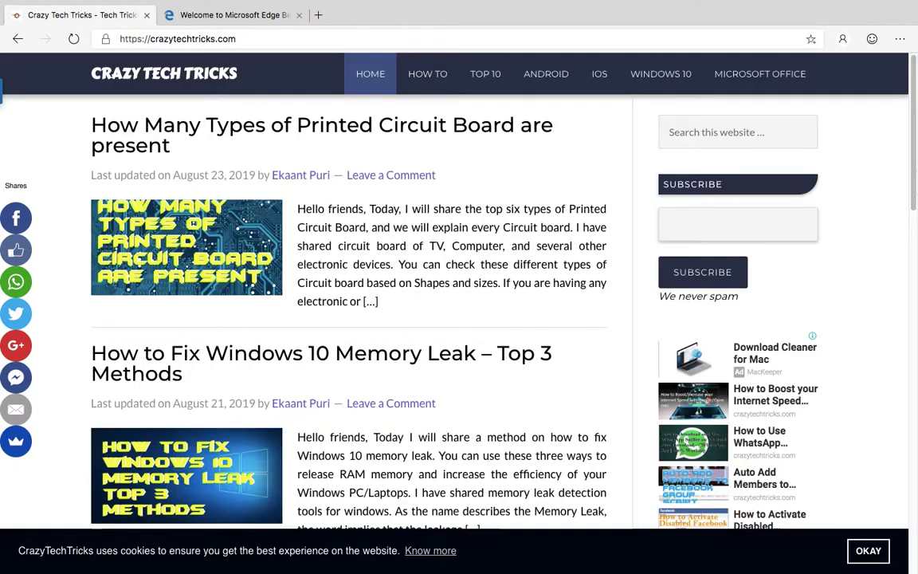
mouse_move(14, 6)
mouse_move(410, 4)
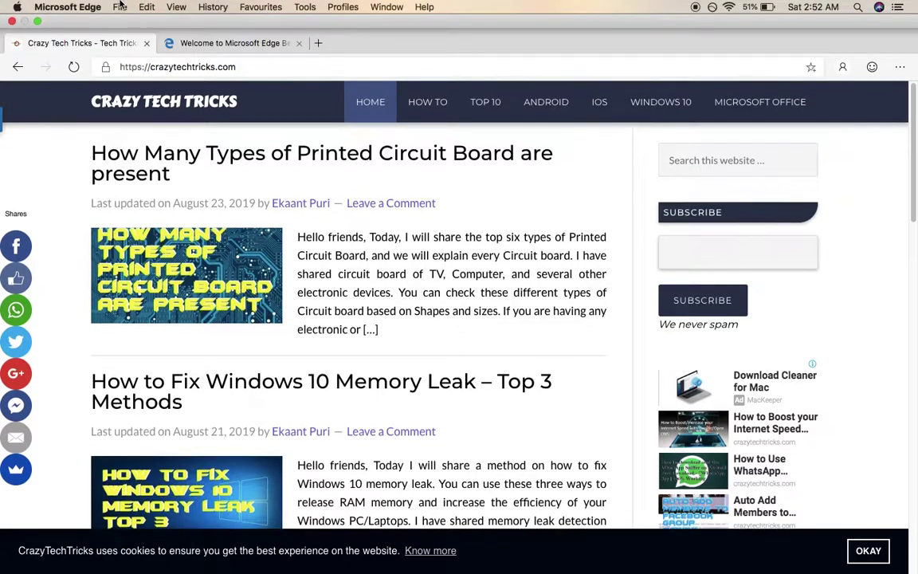
left_click(36, 24)
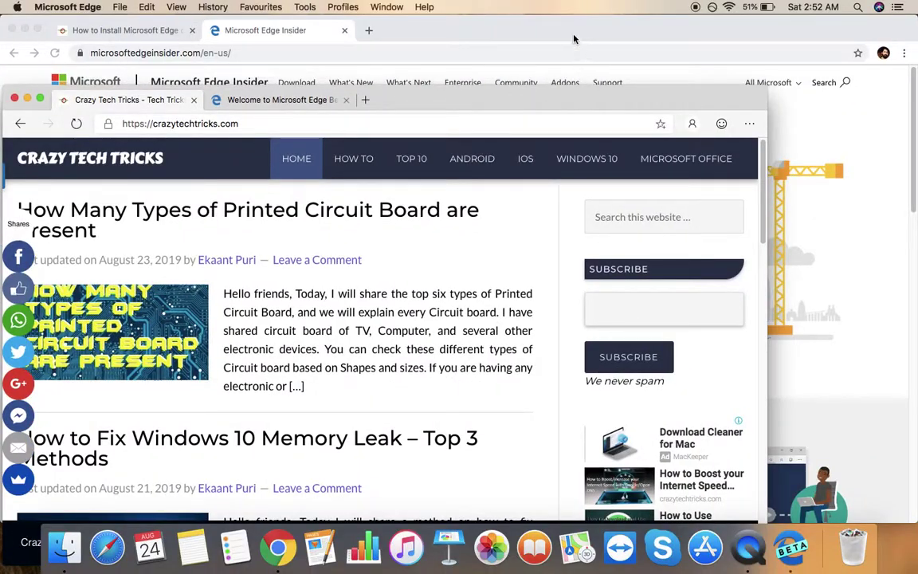
Switch to Chrome, go from the Edge installation article to the Crazy Tech Tricks home page, and look over its posts and ads.
left_click(573, 39)
left_click(86, 36)
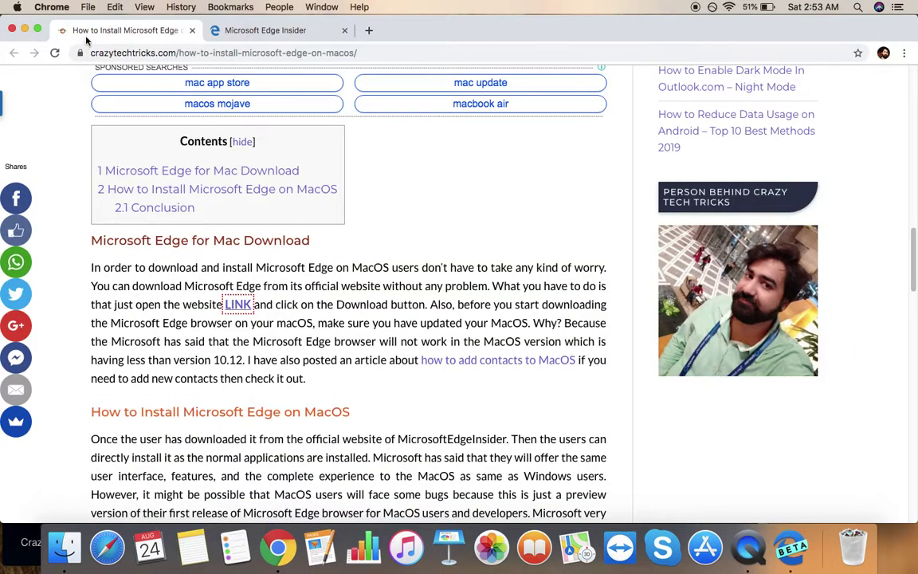
scroll(160, 119, "up", 10)
left_click(161, 93)
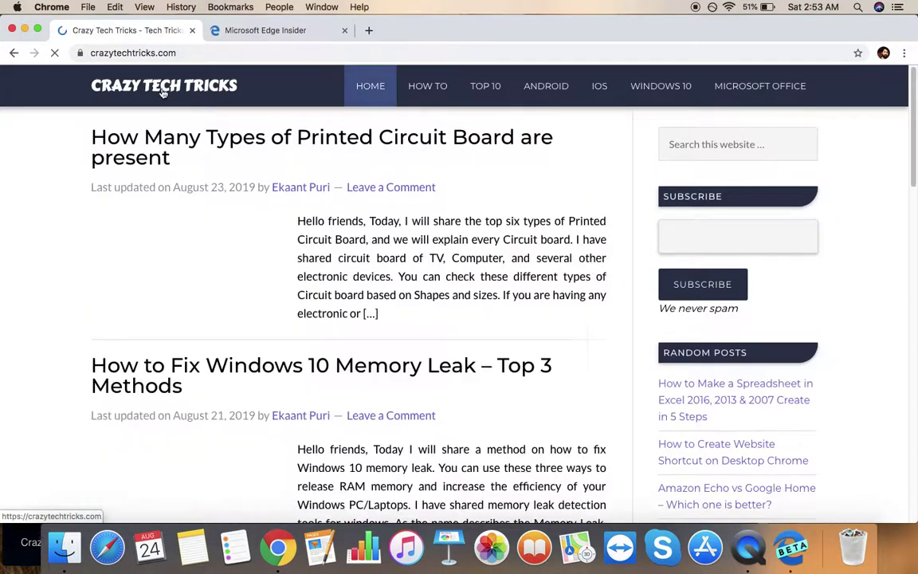
scroll(365, 207, "down", 1)
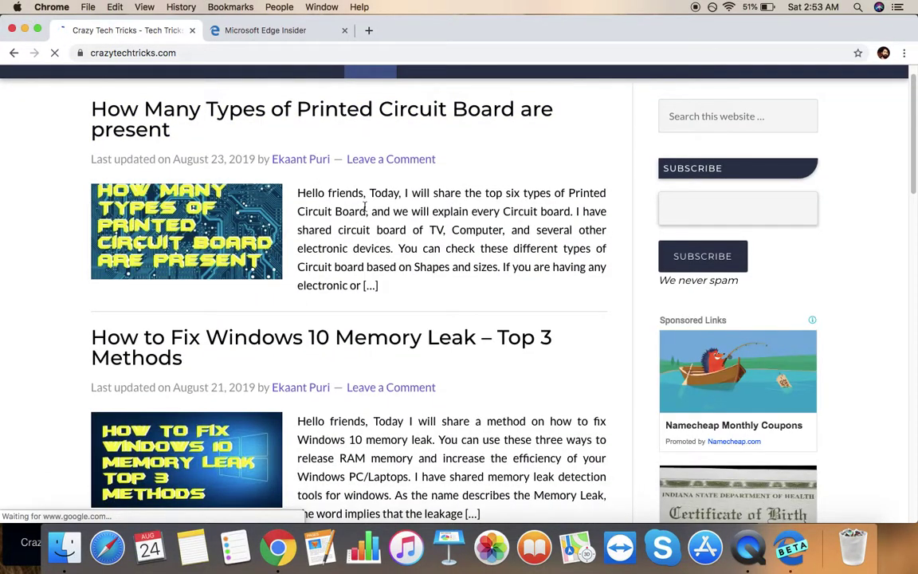
scroll(365, 207, "down", 1)
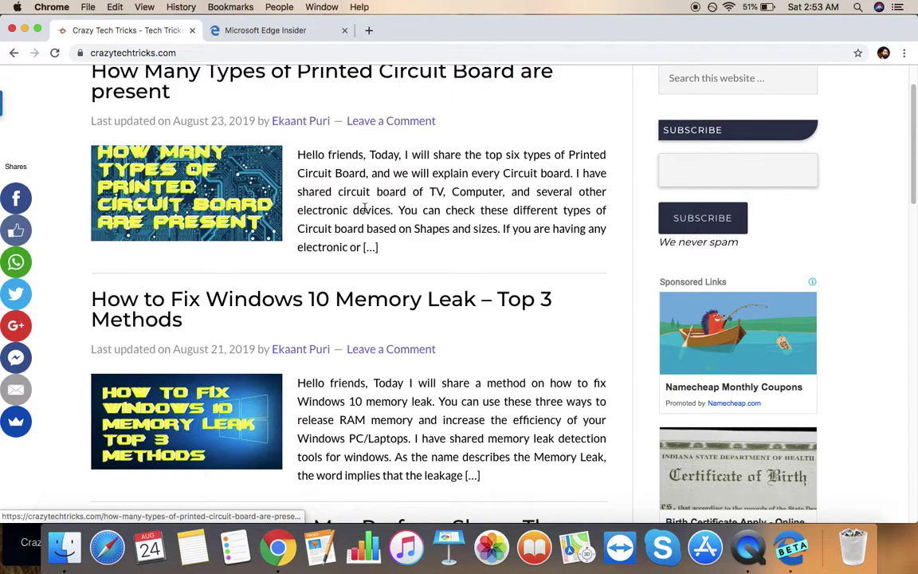
scroll(757, 293, "down", 5)
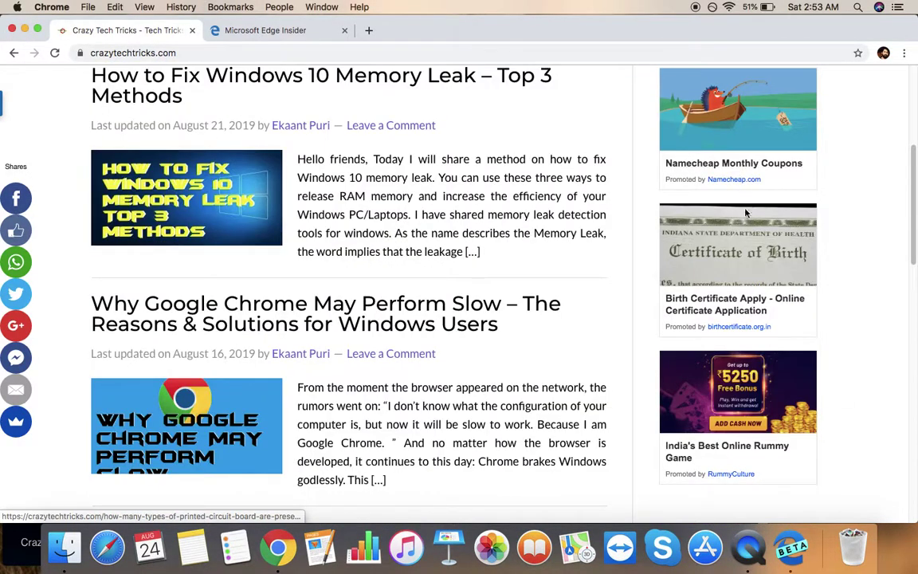
Switch to Edge Beta, move its window up to the top of the desktop, and make it full screen.
left_click(791, 547)
left_click_drag(462, 109, 491, 21)
left_click(69, 29)
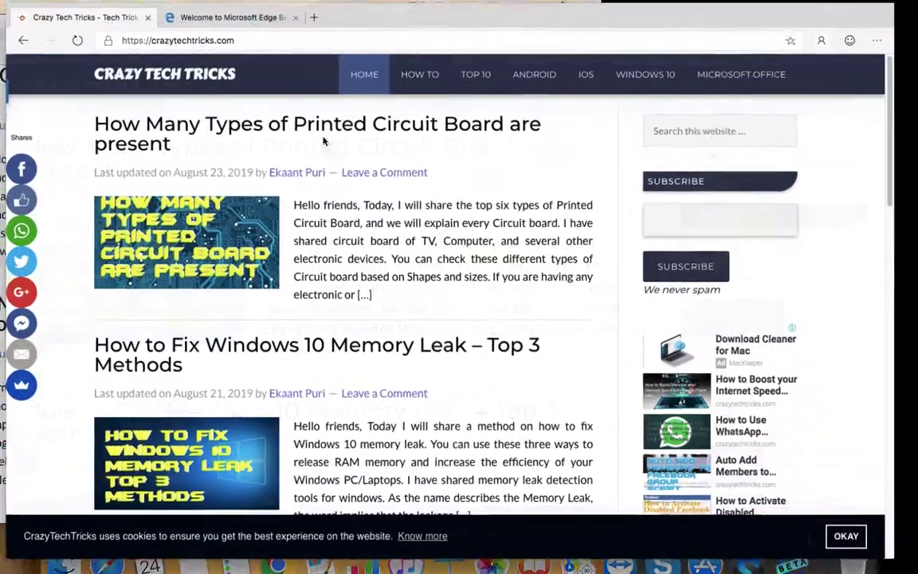
Reload the Crazy Tech Tricks home page in Edge and accept its cookie notice.
left_click(73, 39)
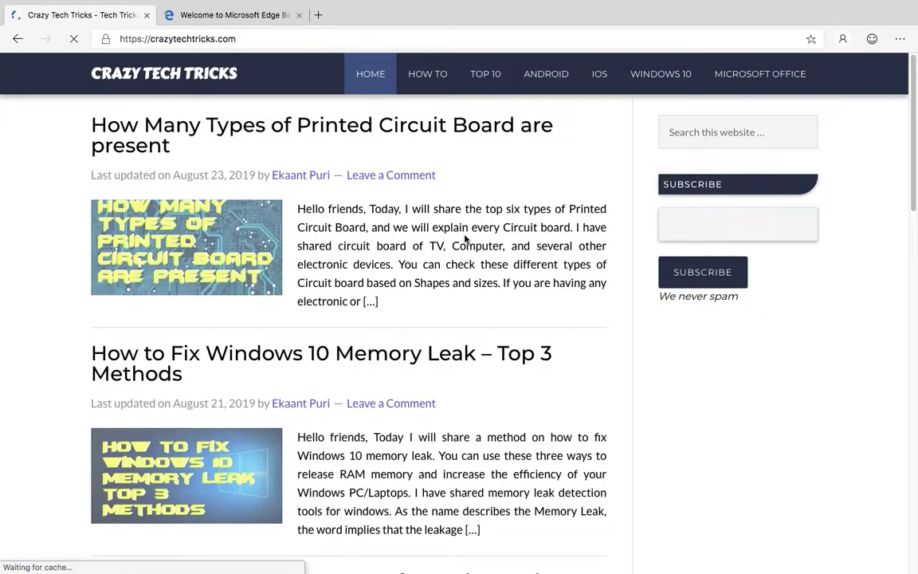
scroll(467, 238, "down", 4)
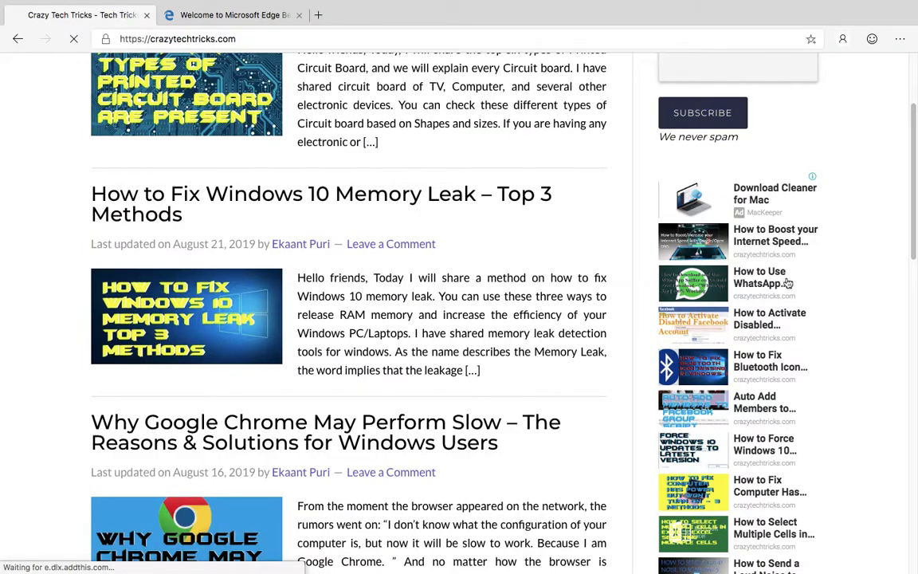
scroll(751, 299, "down", 5)
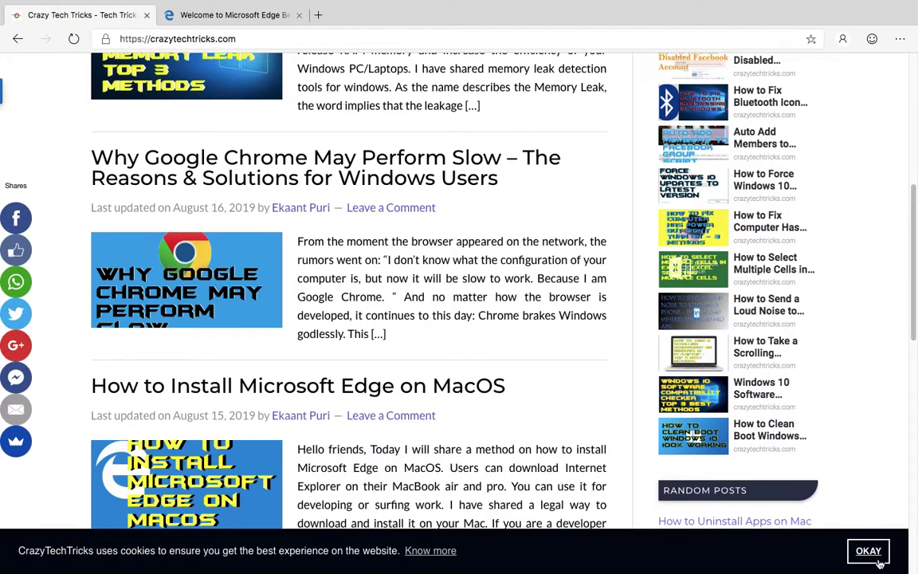
left_click(879, 561)
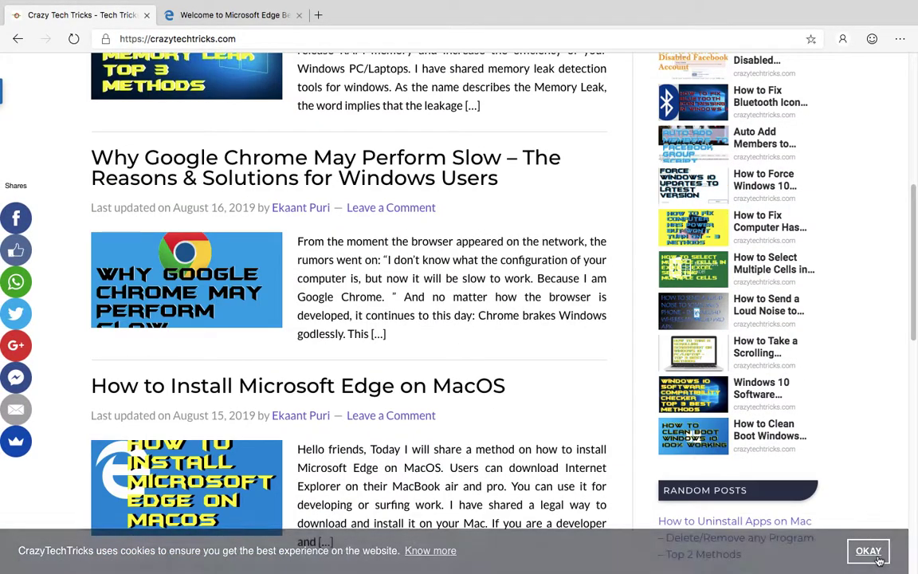
scroll(790, 475, "up", 8)
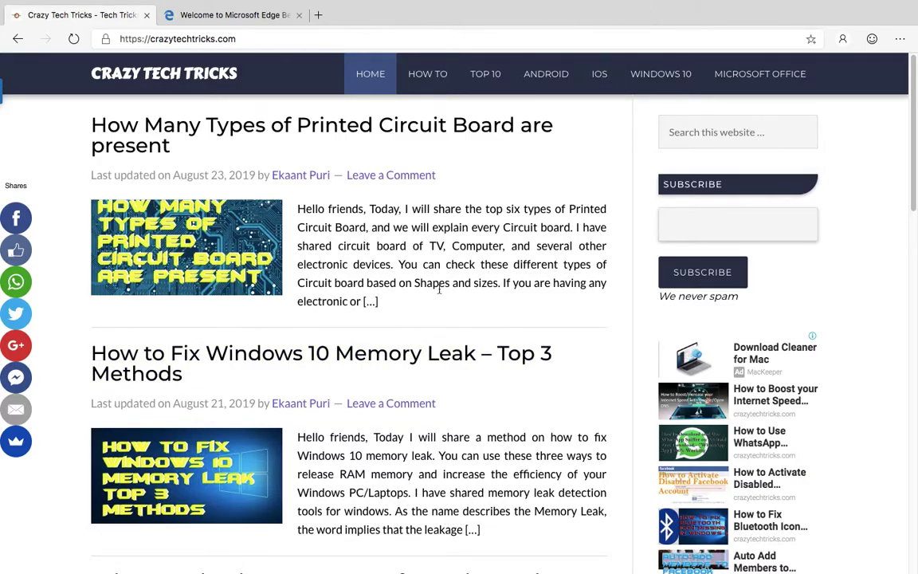
Take Edge out of full screen and open the article "How Many Types of Printed Circuit Board are present" in Chrome.
mouse_move(316, 2)
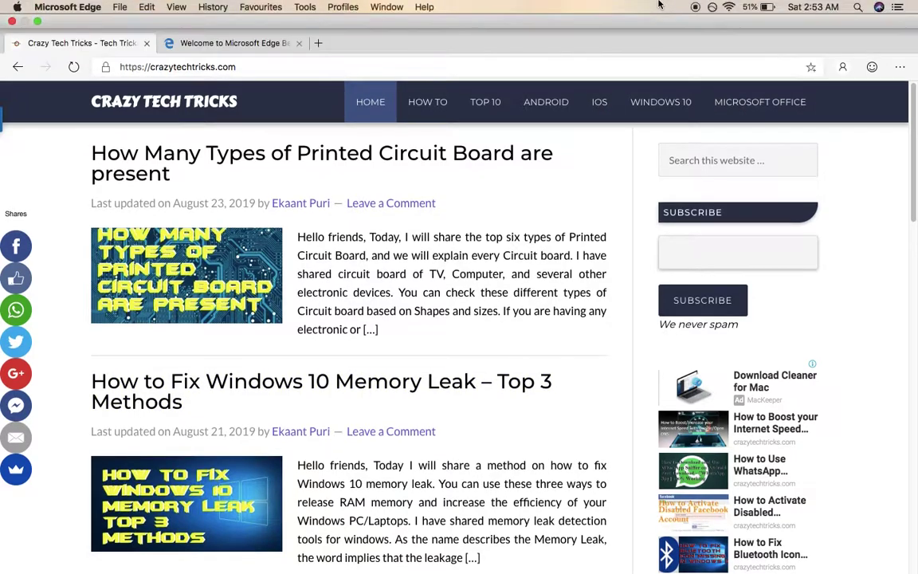
left_click(36, 23)
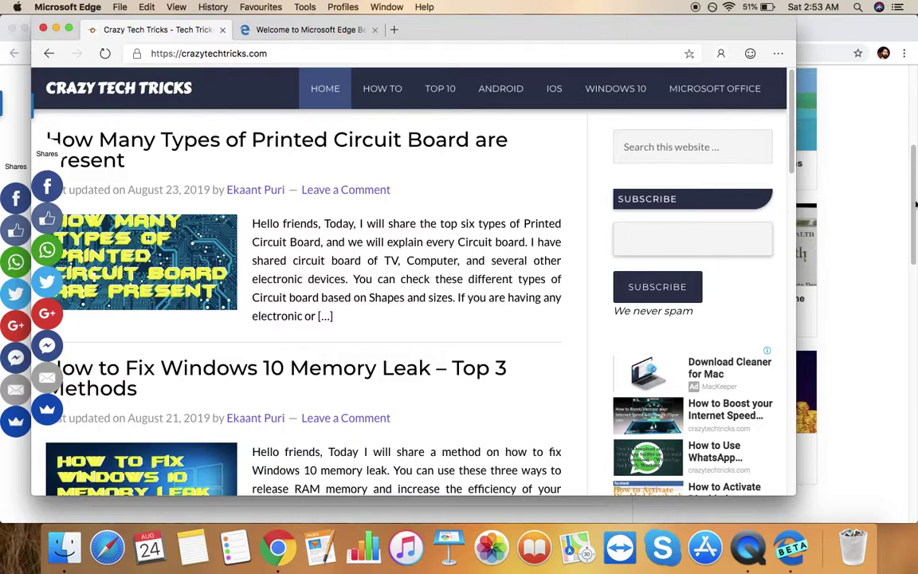
left_click(915, 206)
scroll(885, 209, "up", 2)
scroll(880, 214, "down", 7)
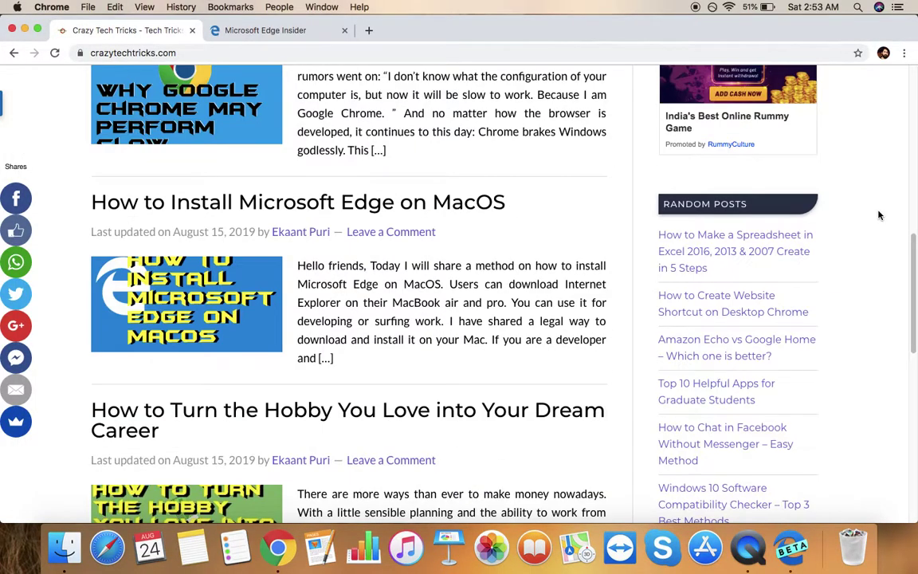
left_click(308, 233)
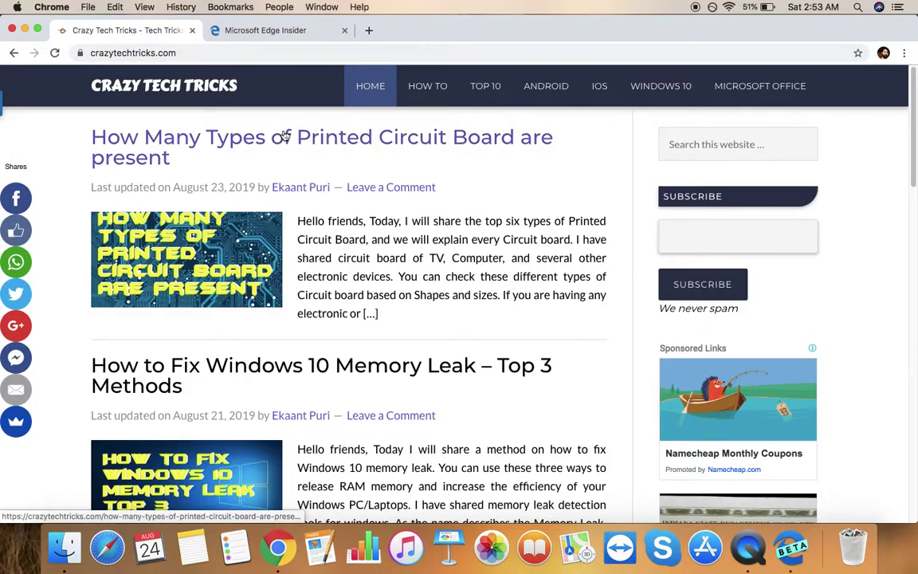
Switch to Edge Beta, open the same printed circuit board article there, and close the Welcome to Microsoft Edge Beta page.
left_click(791, 548)
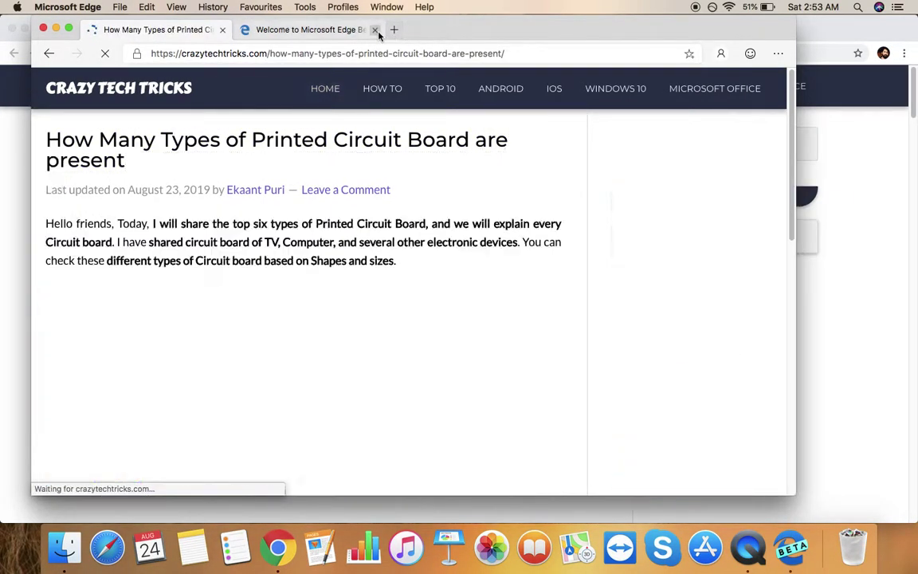
left_click(375, 29)
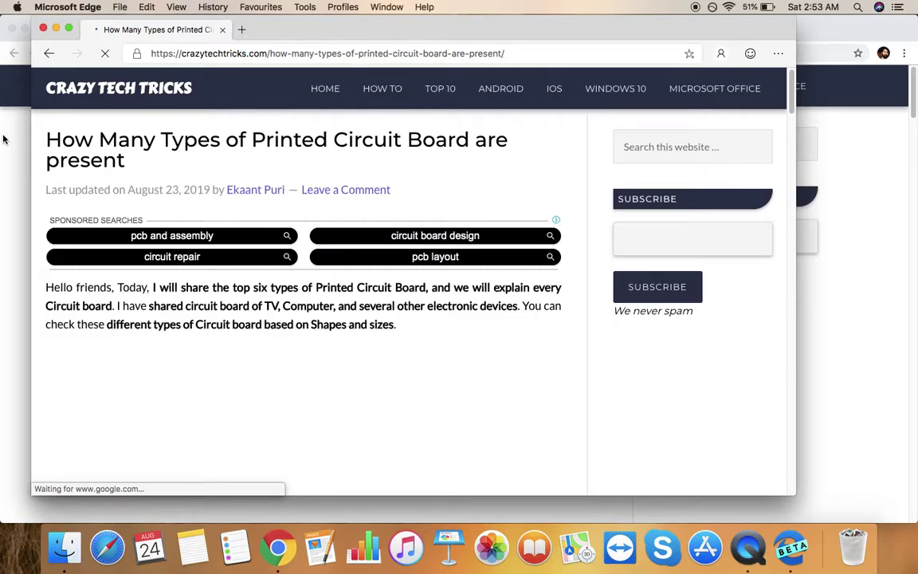
Look through the printed circuit board article in full-screen Edge from start to footer, and return the window to its normal size.
left_click(69, 29)
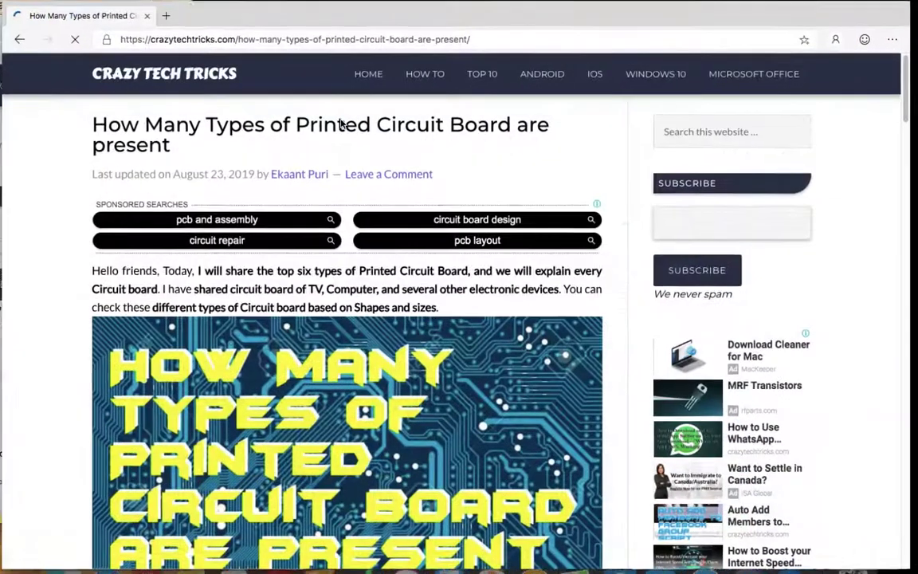
scroll(438, 207, "down", 2)
scroll(814, 354, "down", 8)
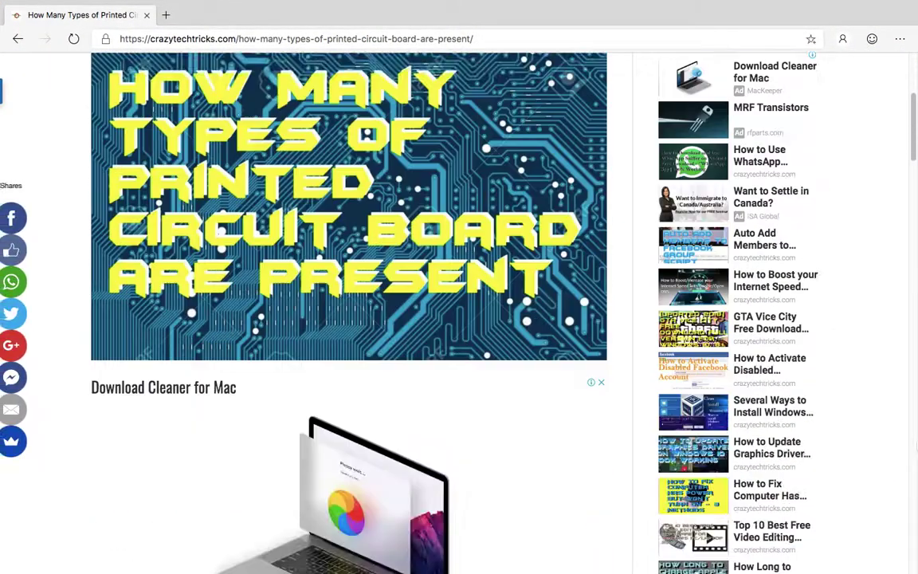
scroll(348, 319, "down", 15)
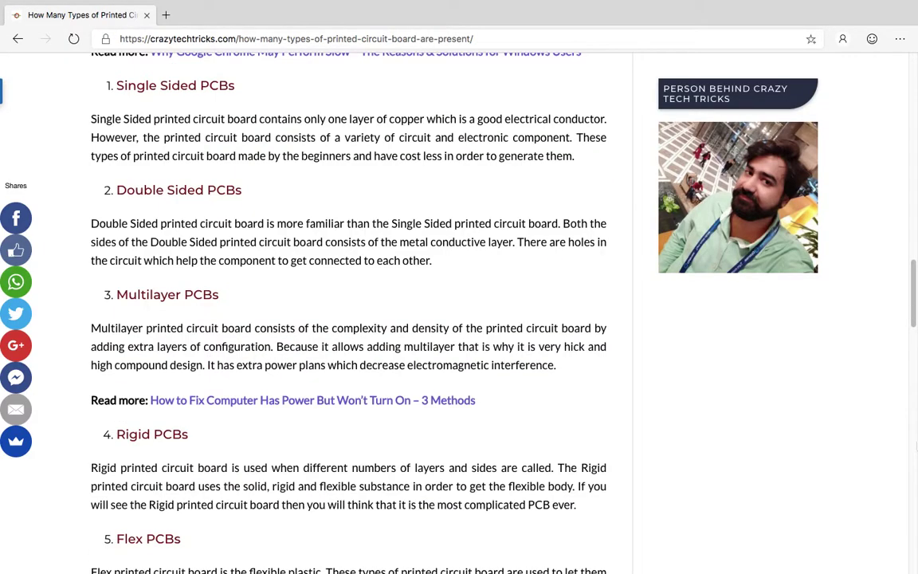
scroll(443, 235, "down", 3)
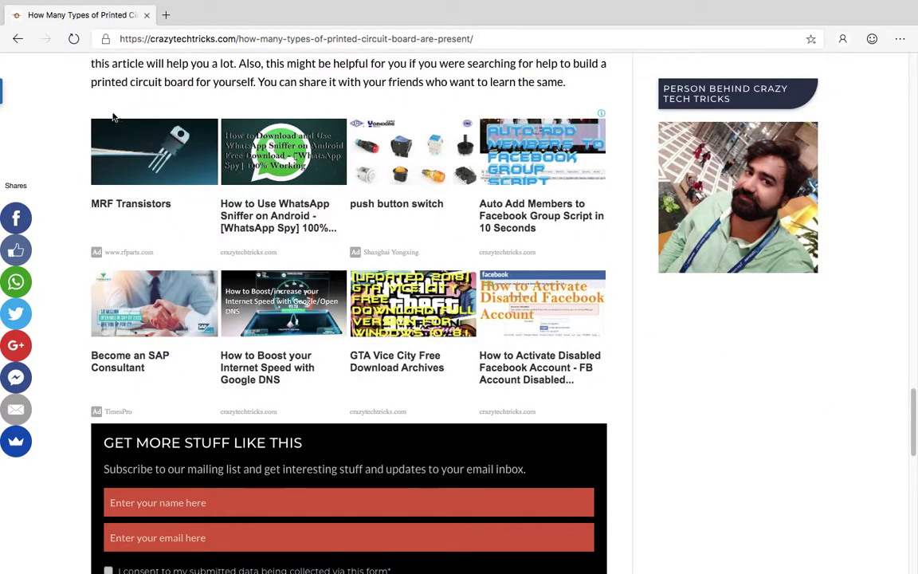
scroll(127, 104, "down", 10)
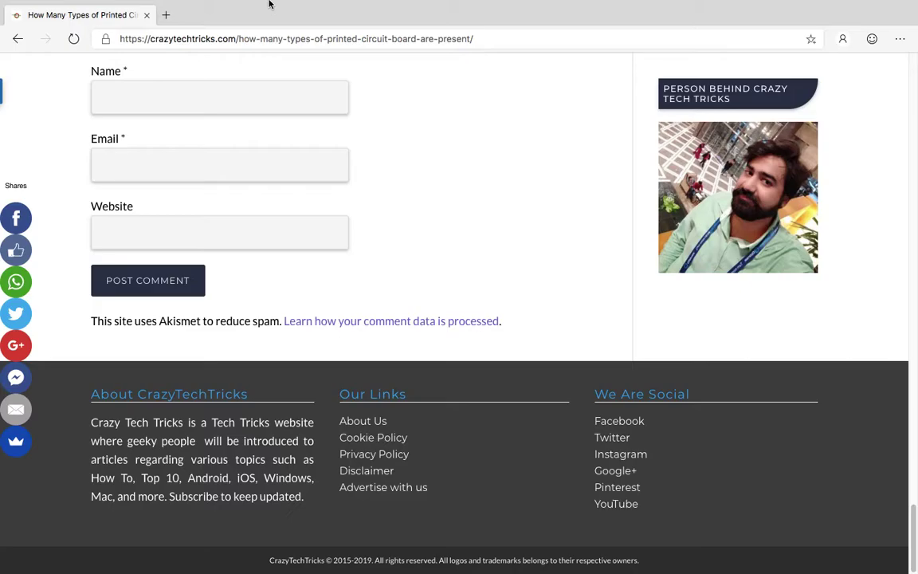
scroll(599, 330, "up", 20)
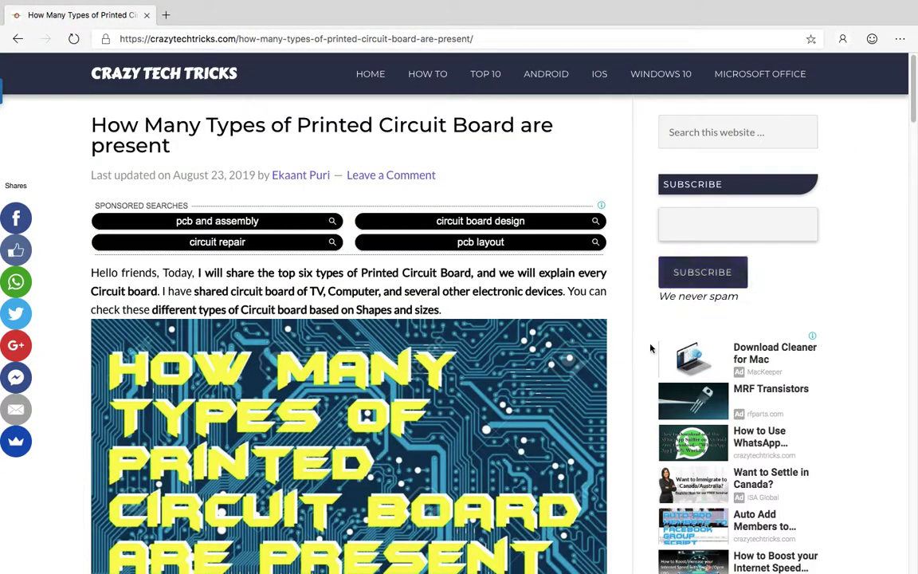
mouse_move(205, 5)
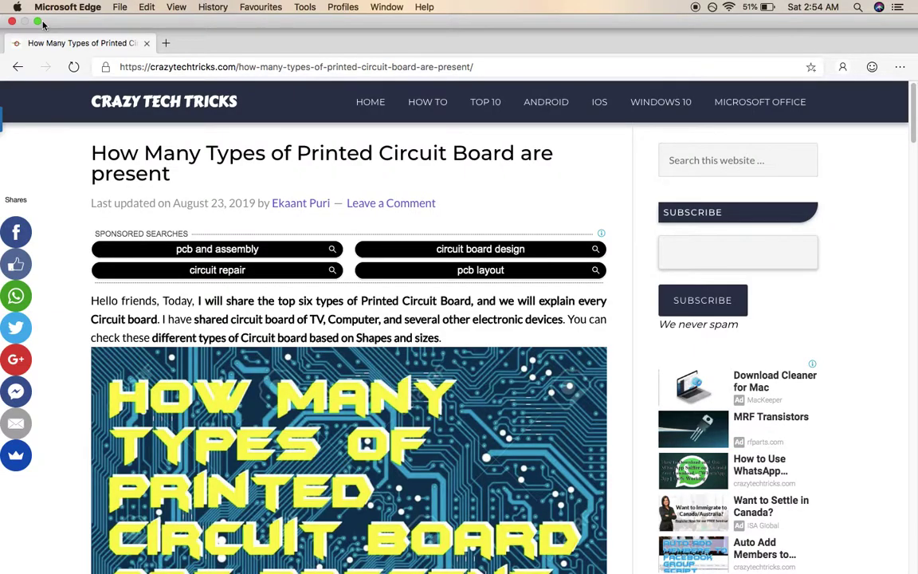
left_click(38, 21)
Switch to Chrome and look through the same printed circuit board article down to the comment form.
left_click(869, 159)
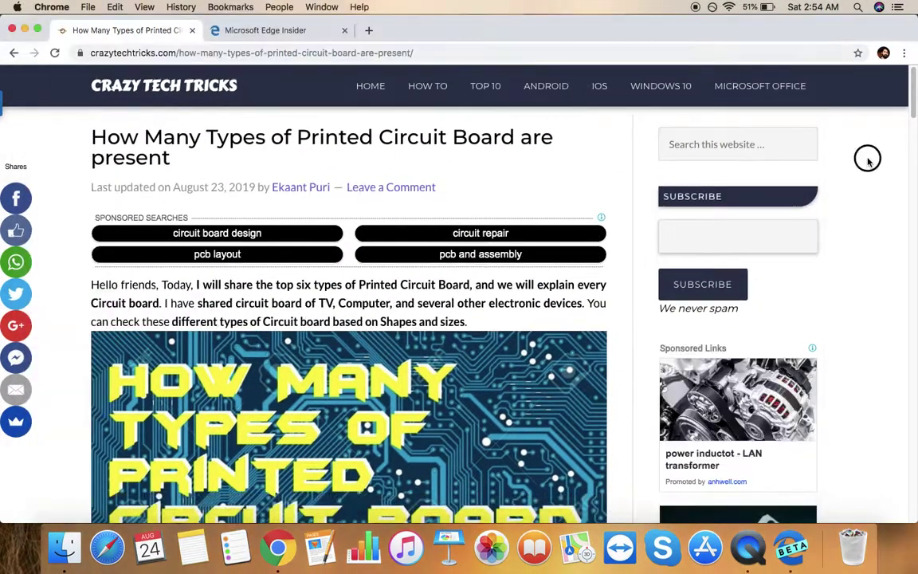
scroll(480, 230, "down", 10)
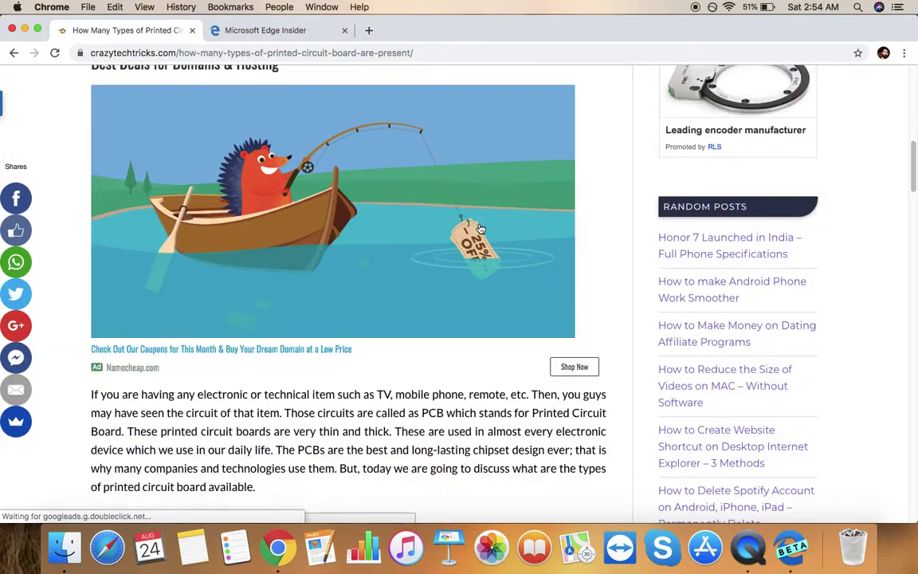
scroll(480, 229, "down", 20)
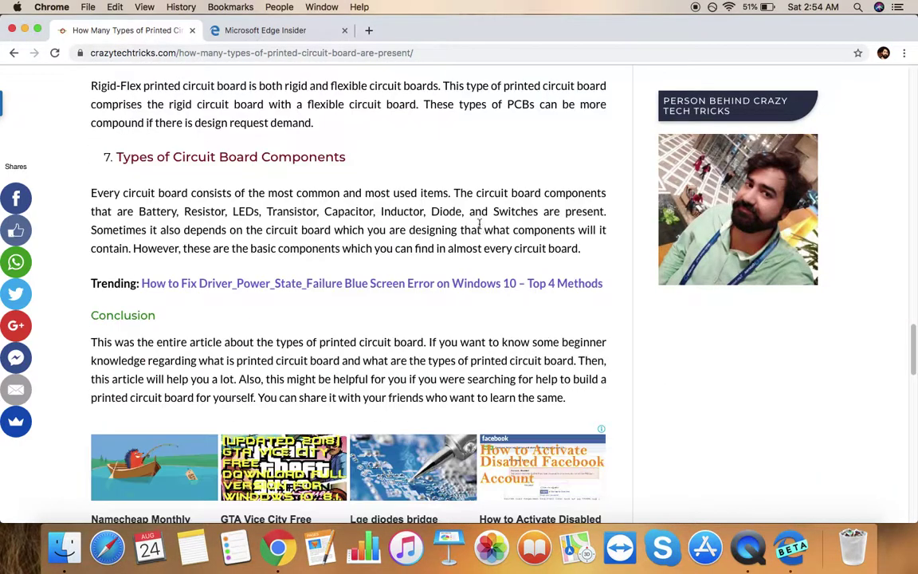
scroll(480, 225, "down", 10)
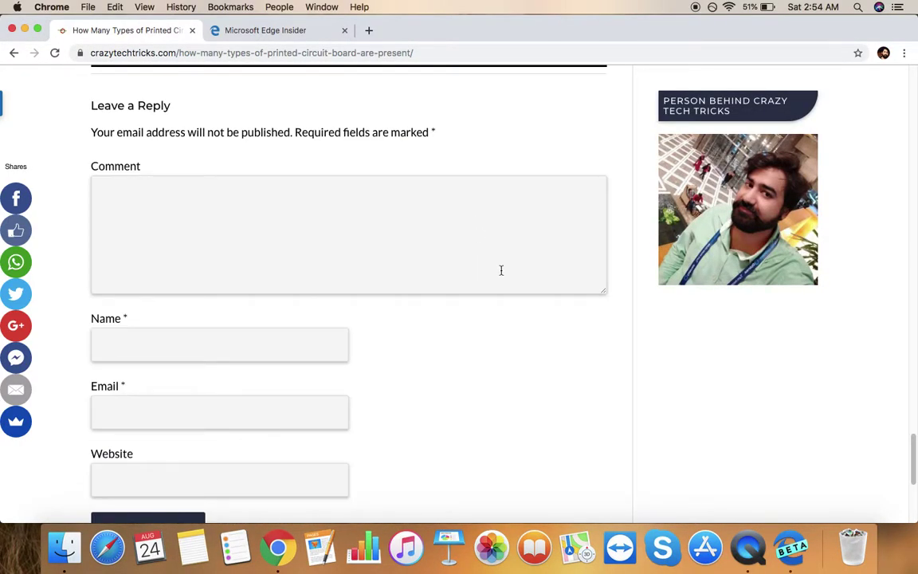
Switch back to Edge Beta and look through the article from the PCB types to the conclusion.
left_click(791, 547)
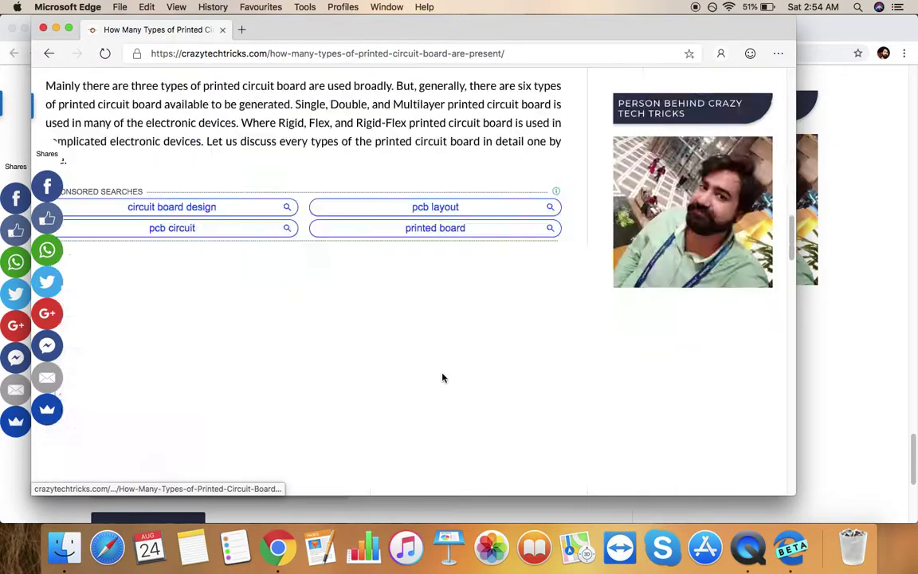
scroll(443, 378, "down", 5)
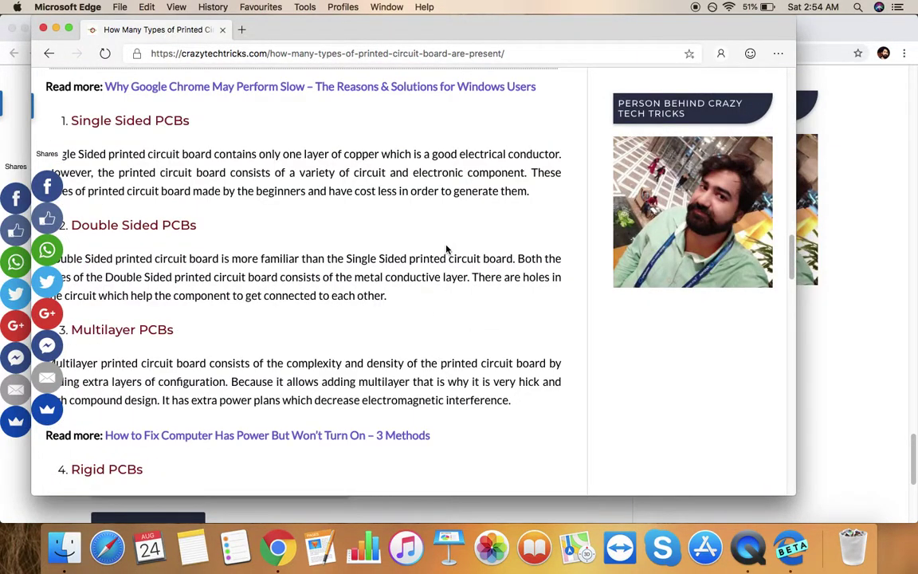
scroll(447, 250, "down", 5)
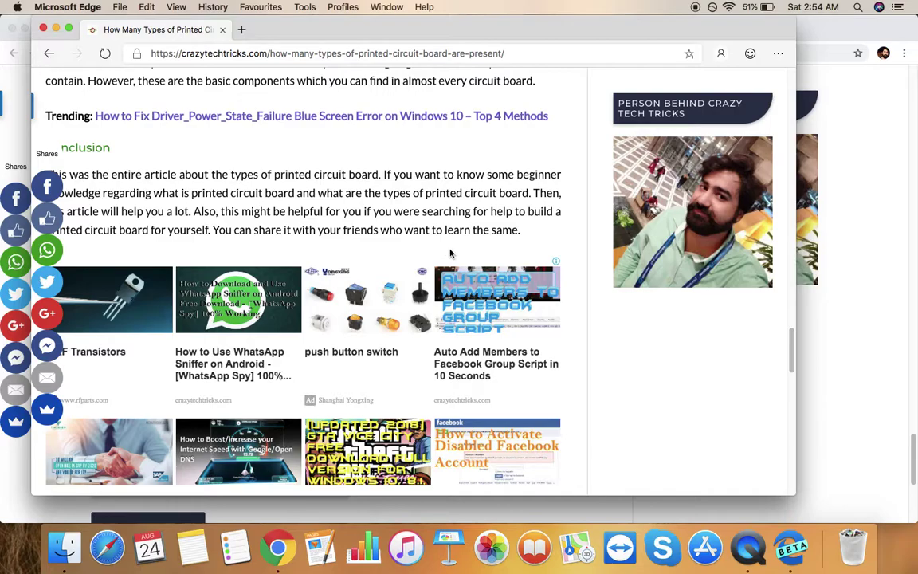
Switch to Chrome and go from the printed circuit board article back to the Crazy Tech Tricks home page.
left_click(857, 343)
scroll(600, 311, "up", 10)
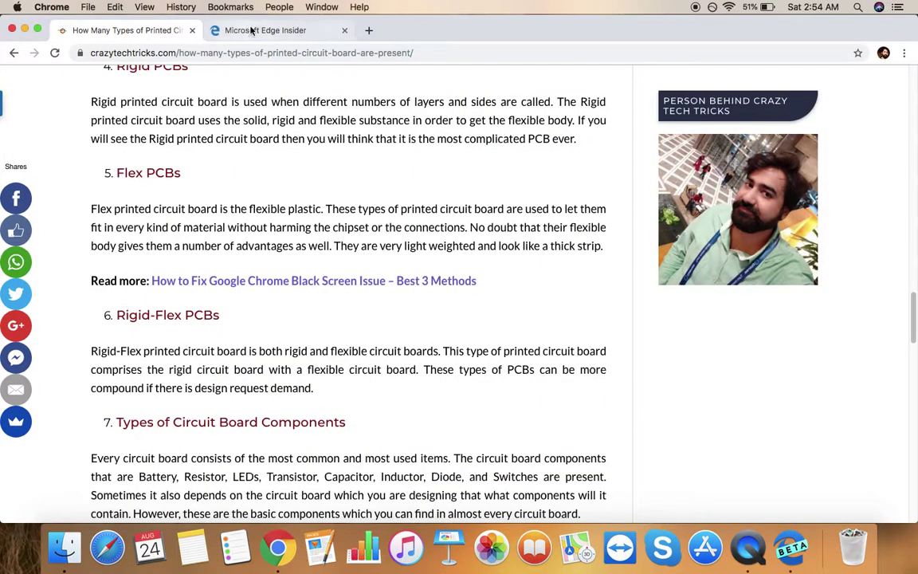
scroll(407, 126, "up", 15)
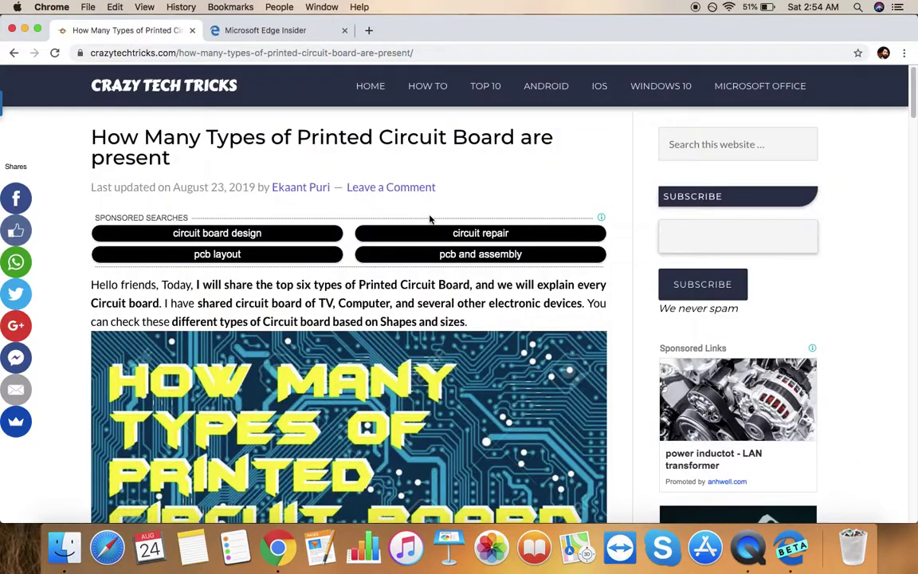
left_click(182, 99)
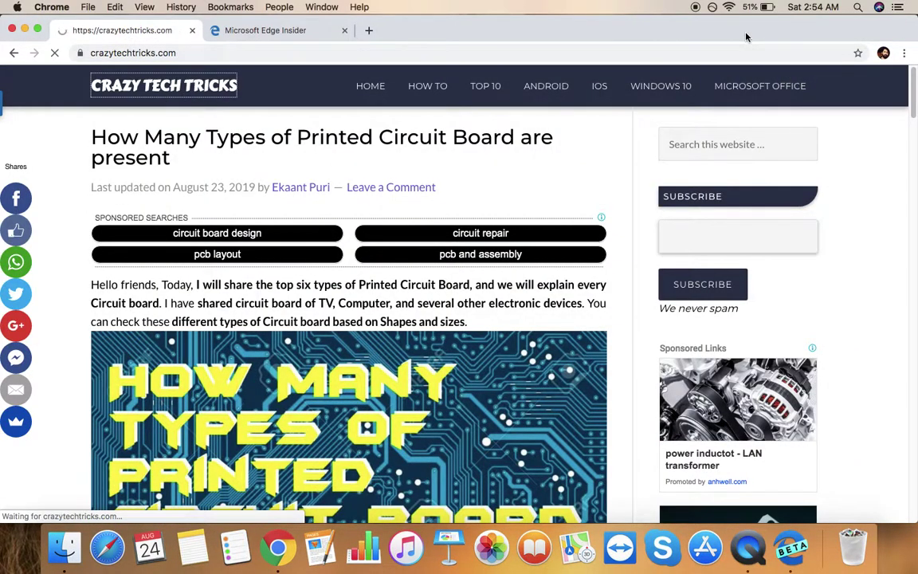